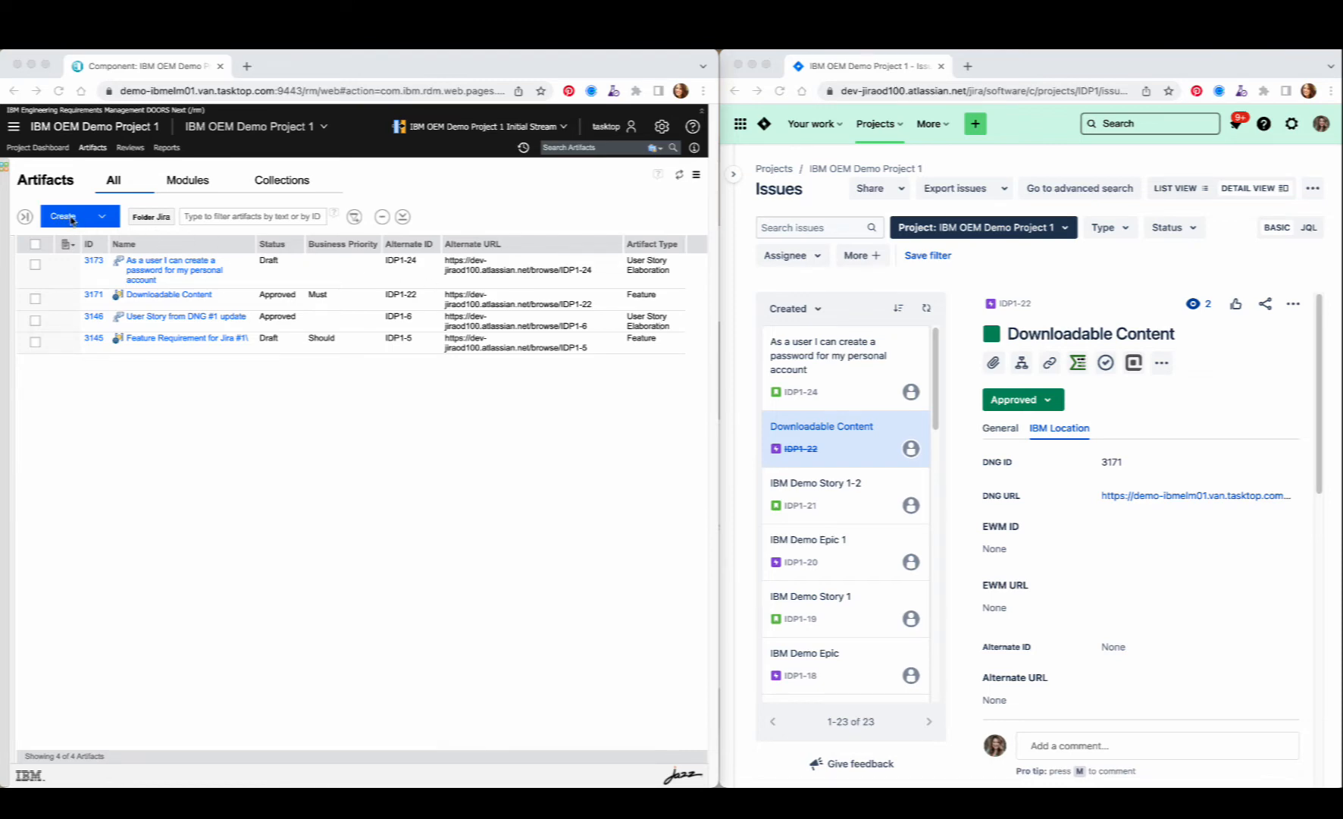
- Start a new Feature artifact in the Jira folder and name it "Login Portal for Mobile App"
click(76, 219)
click(102, 219)
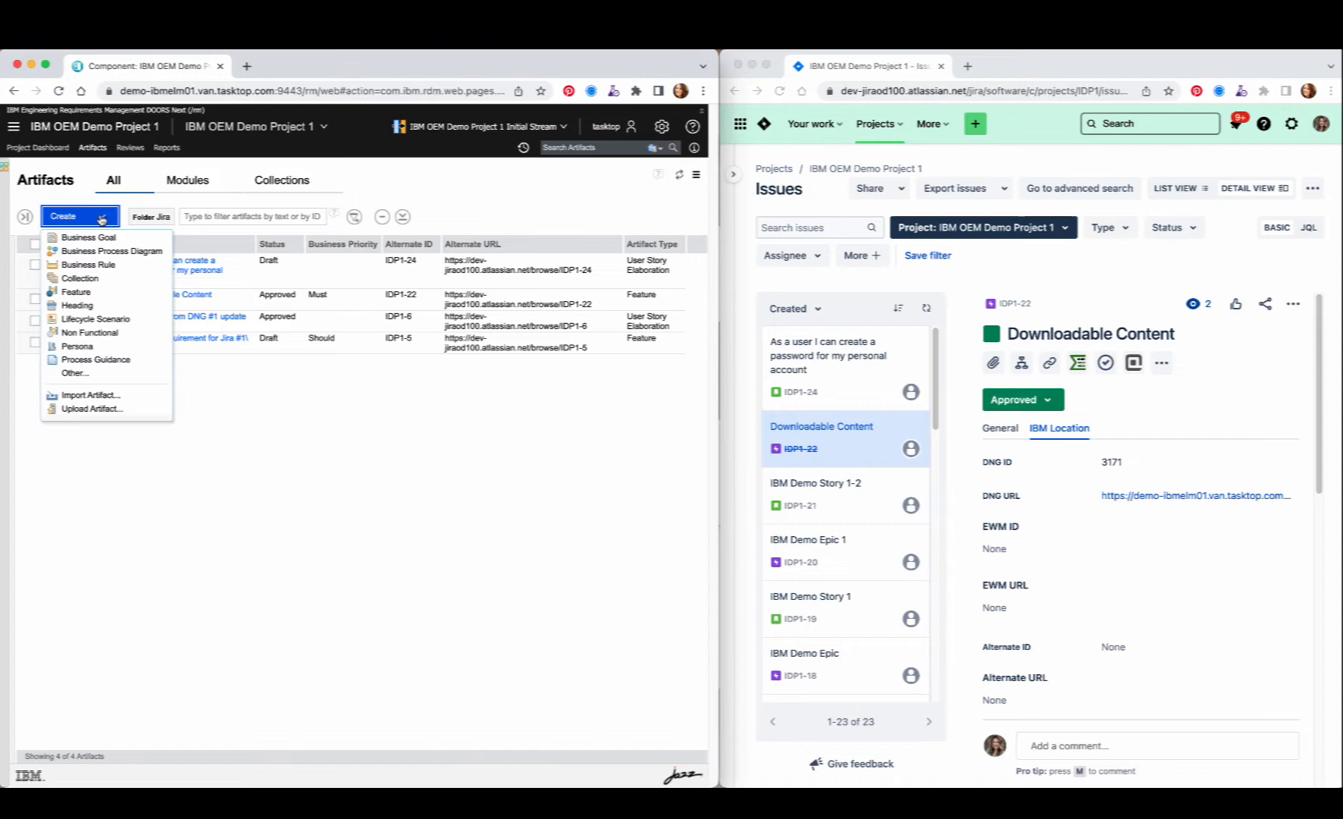
click(80, 291)
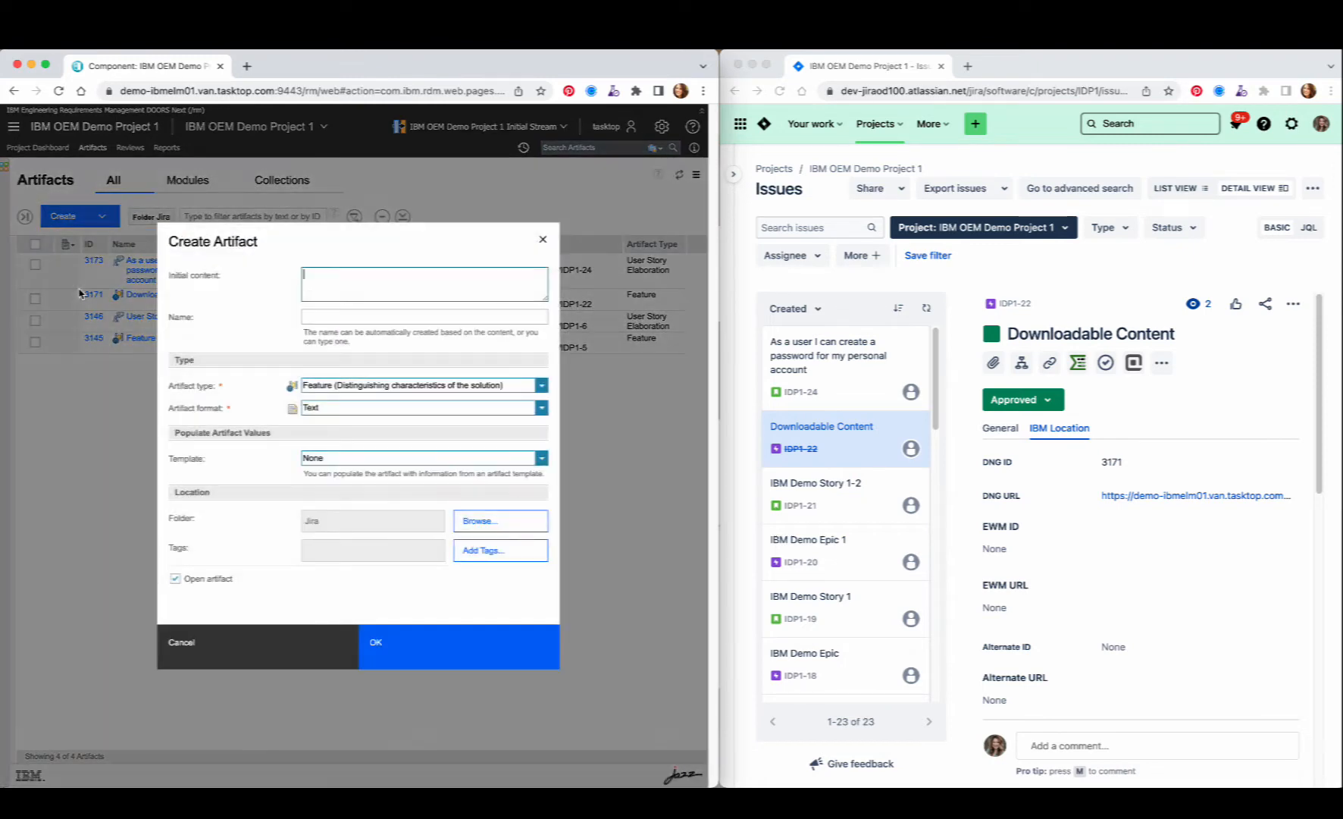
click(307, 314)
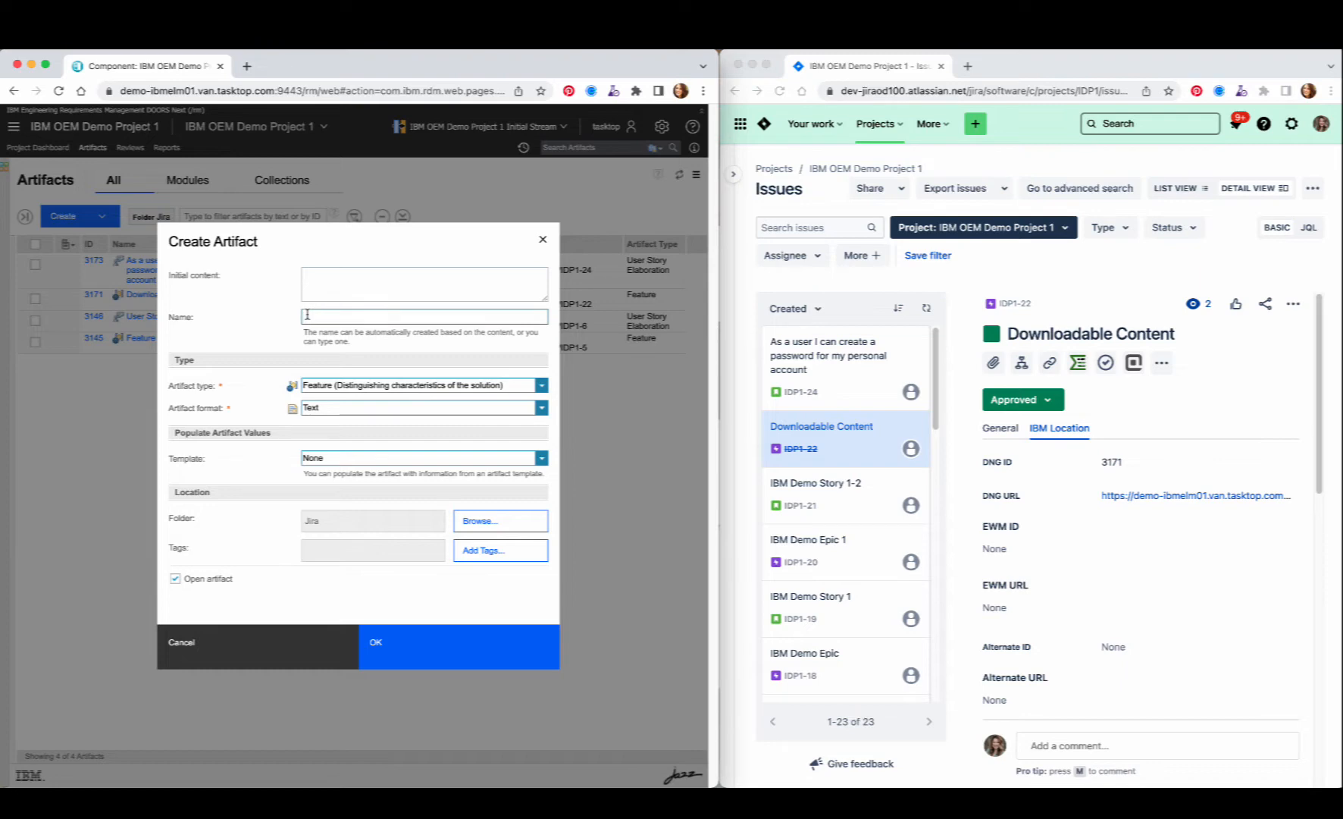
text(Login Portal for Mobile App)
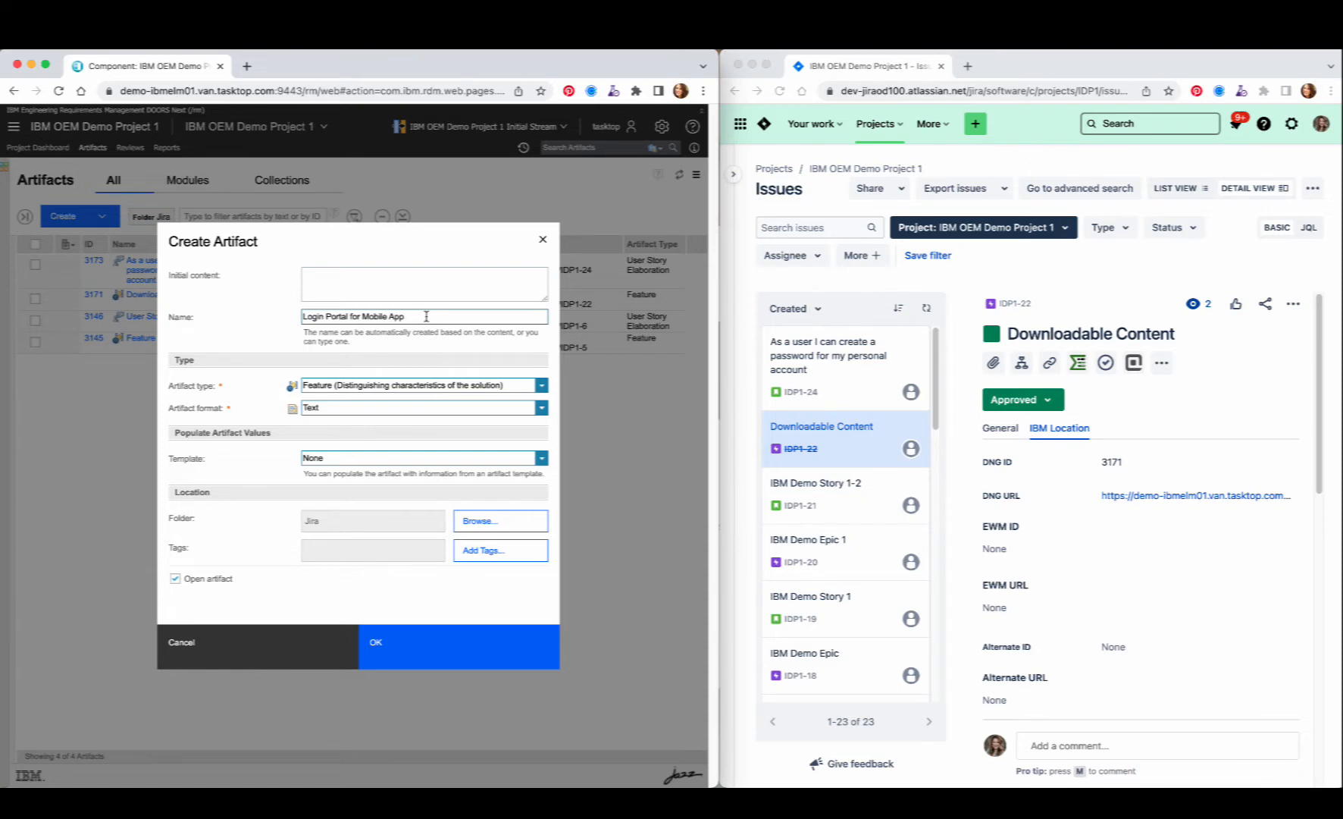
- Paste the epic text describing the stream service app's login portal as the initial content and create the artifact
click(411, 286)
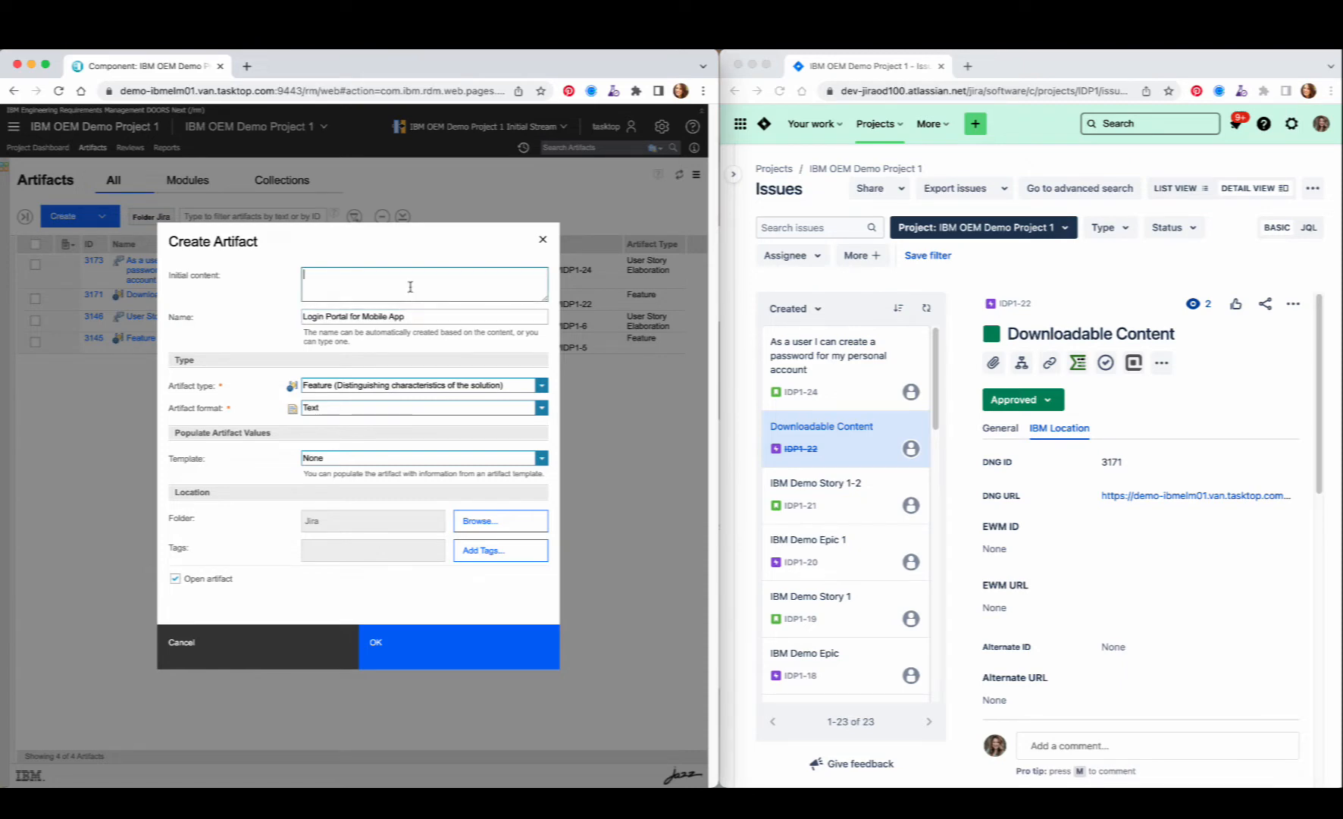
key(super+v)
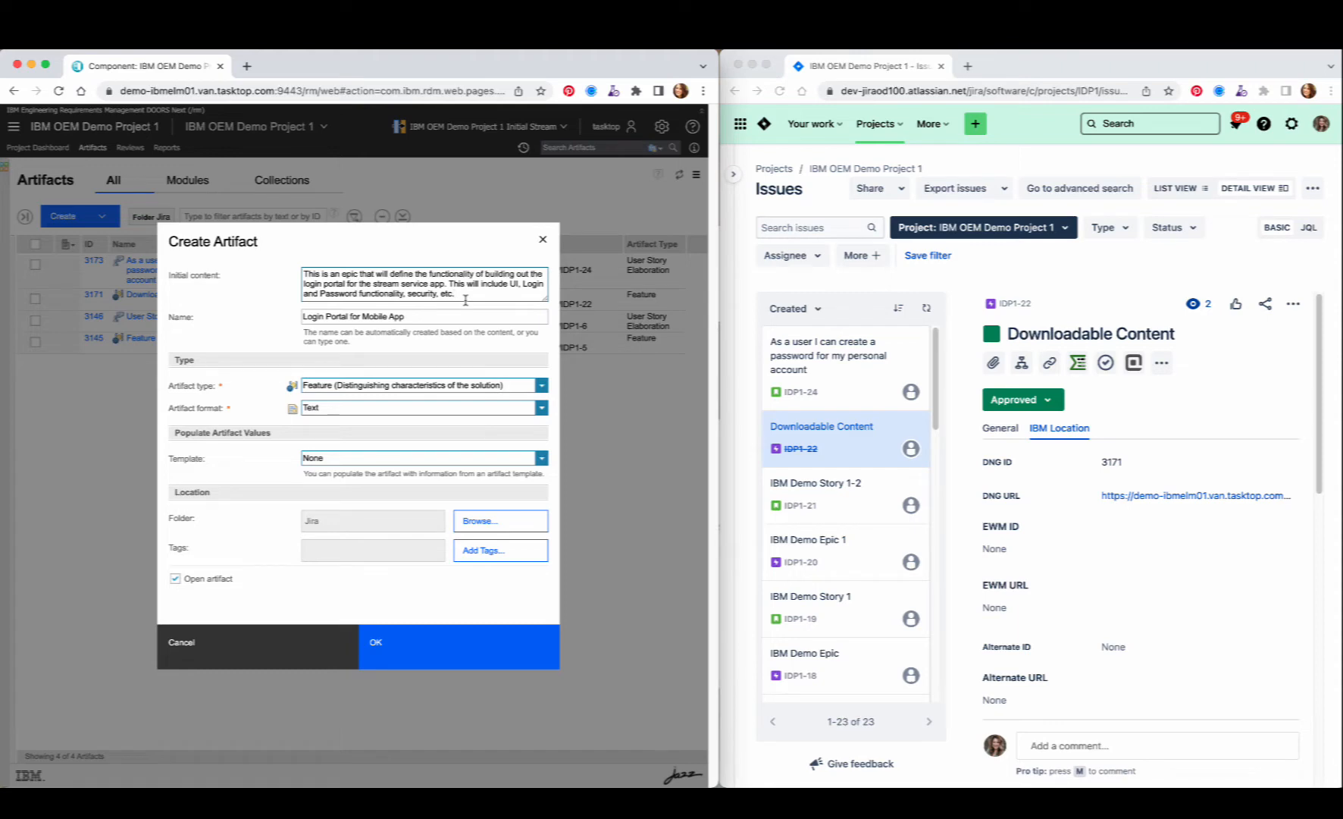
right_click(430, 634)
click(398, 649)
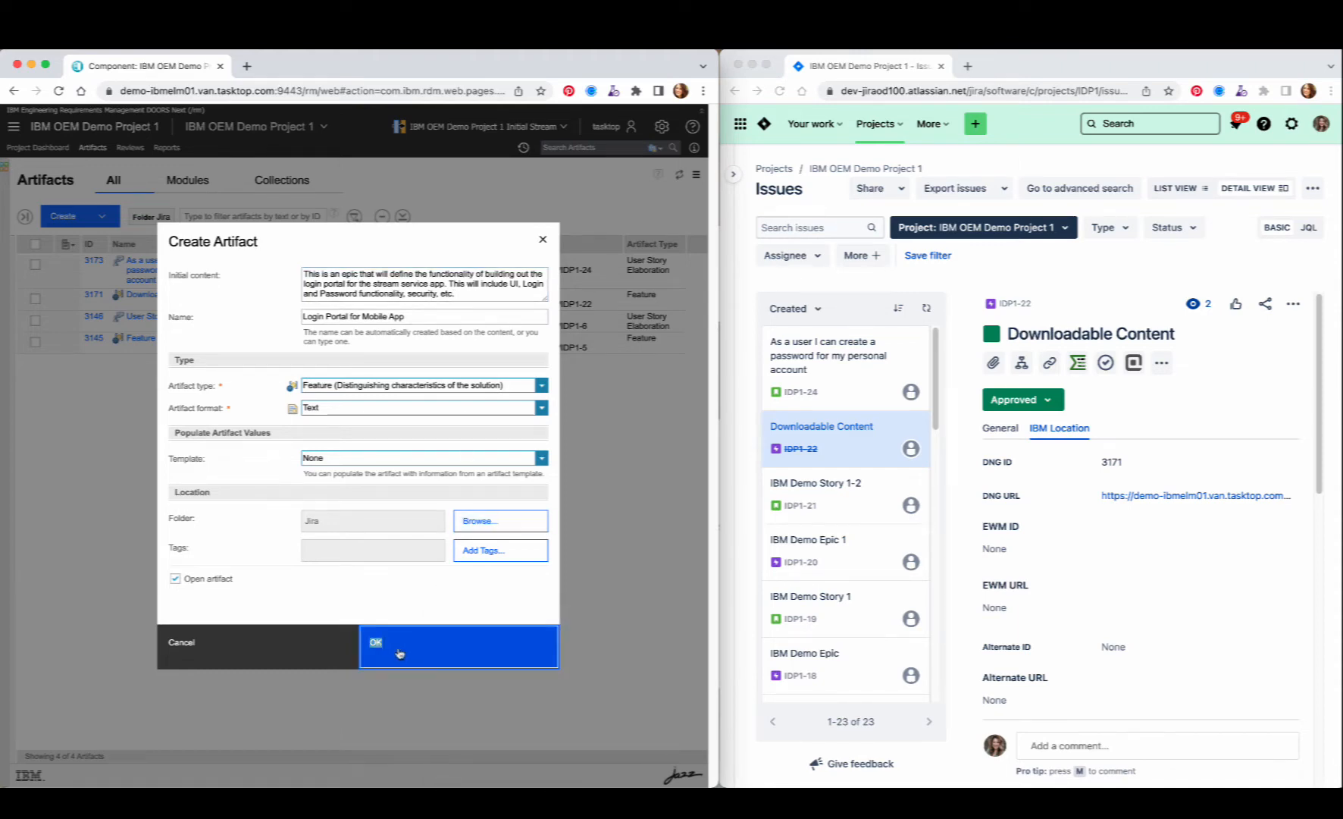
click(397, 650)
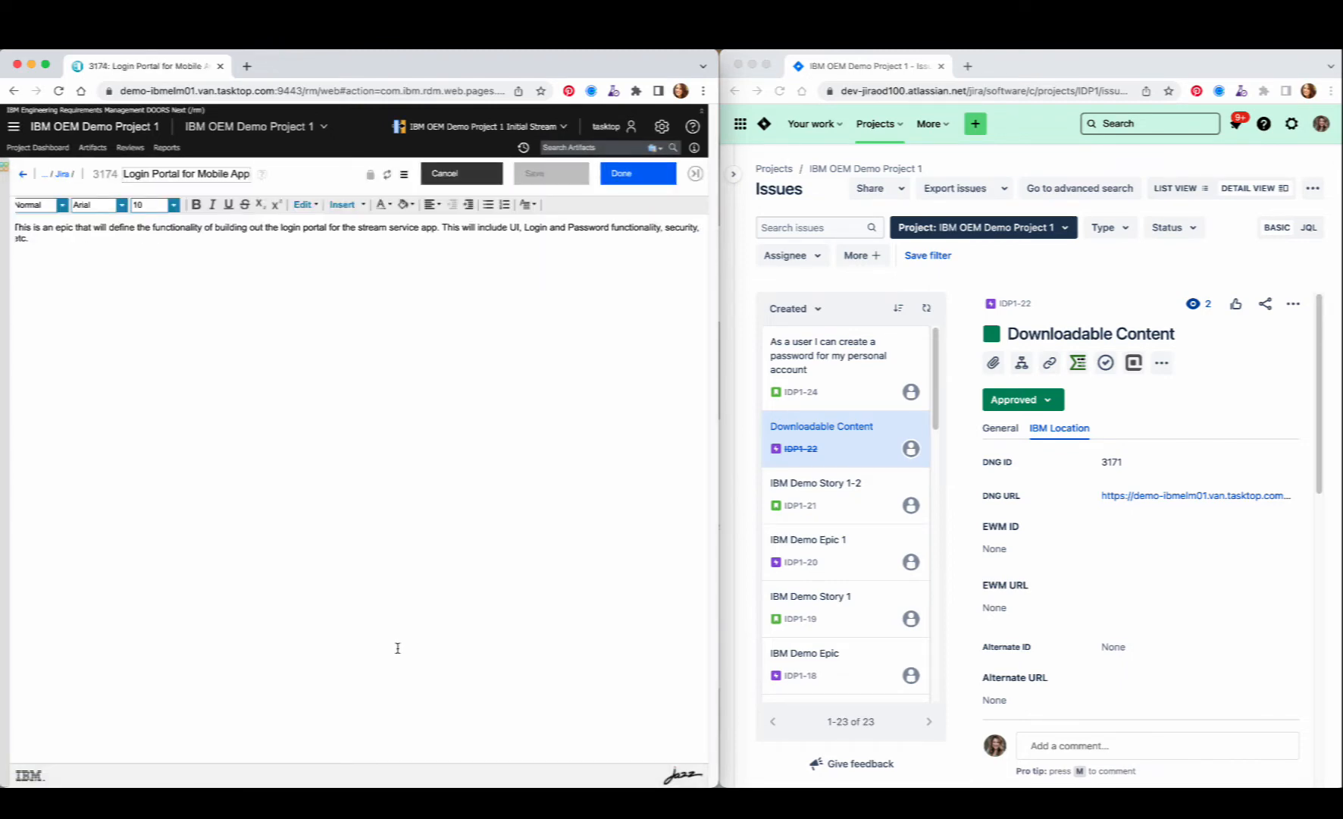
- Widen the editor to show the artifact's overview and copy the body text into its Description
drag(719, 603, 746, 602)
drag(44, 462, 312, 455)
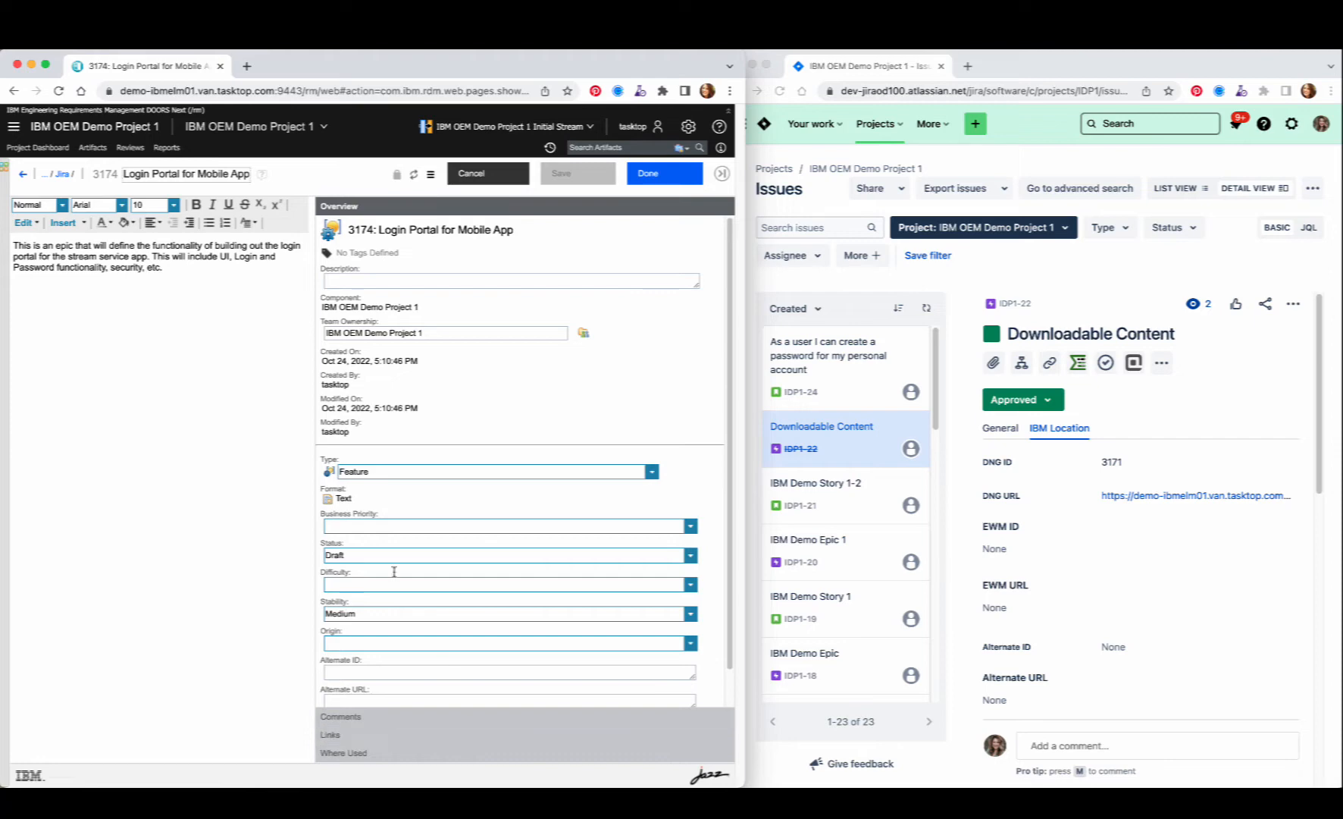
drag(163, 269, 17, 241)
key(ctrl+c)
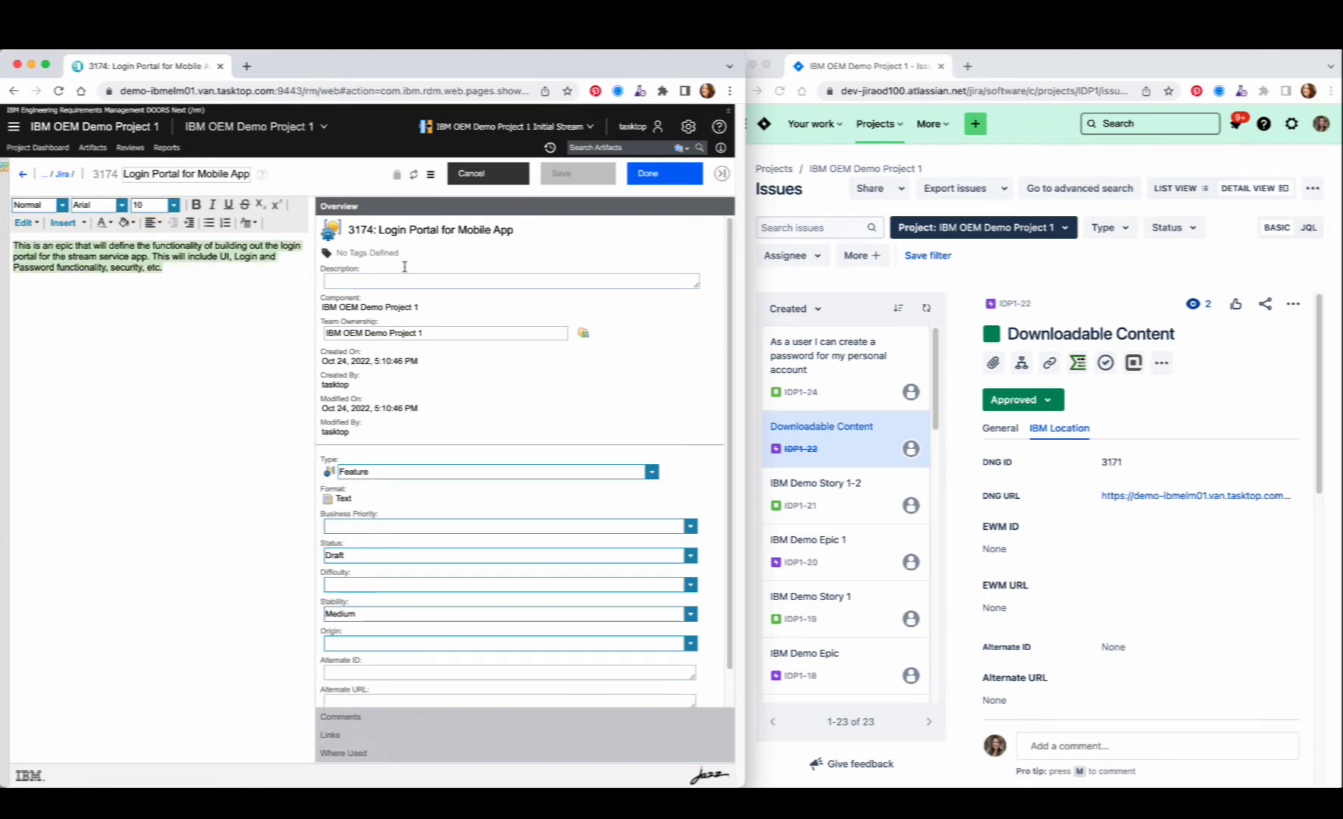
click(385, 279)
key(ctrl+v)
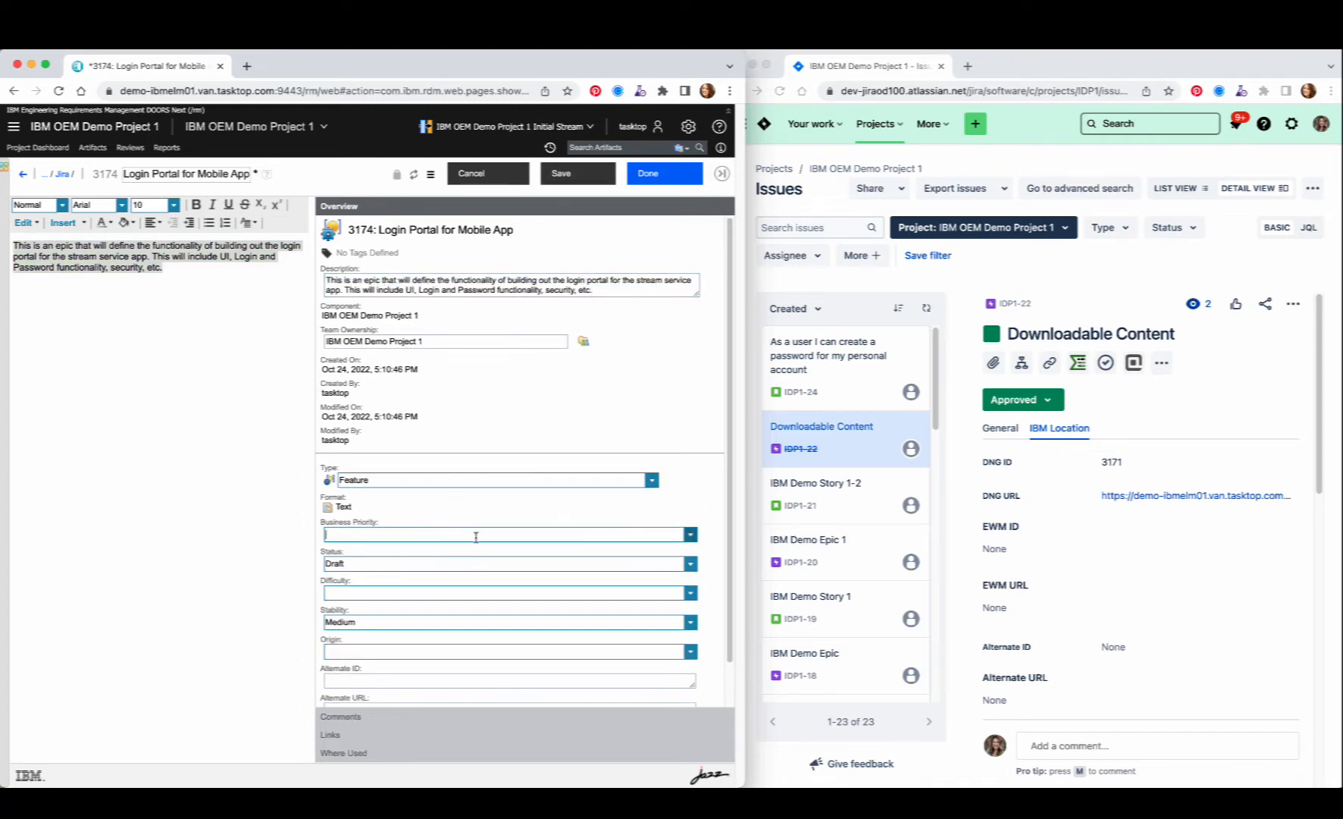
- Set the artifact's Business Priority to Must, Status to Under Review and Project to Project 1
click(690, 535)
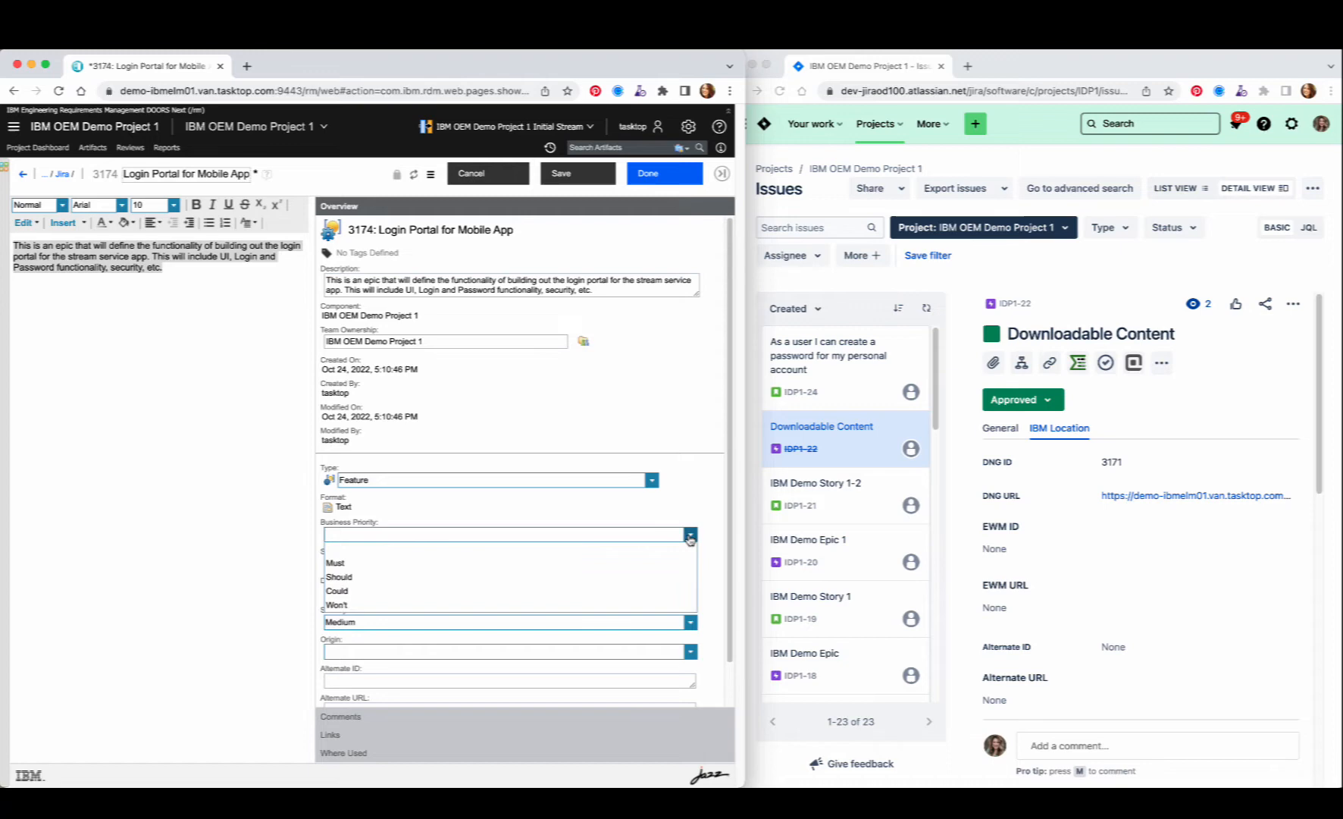
click(405, 562)
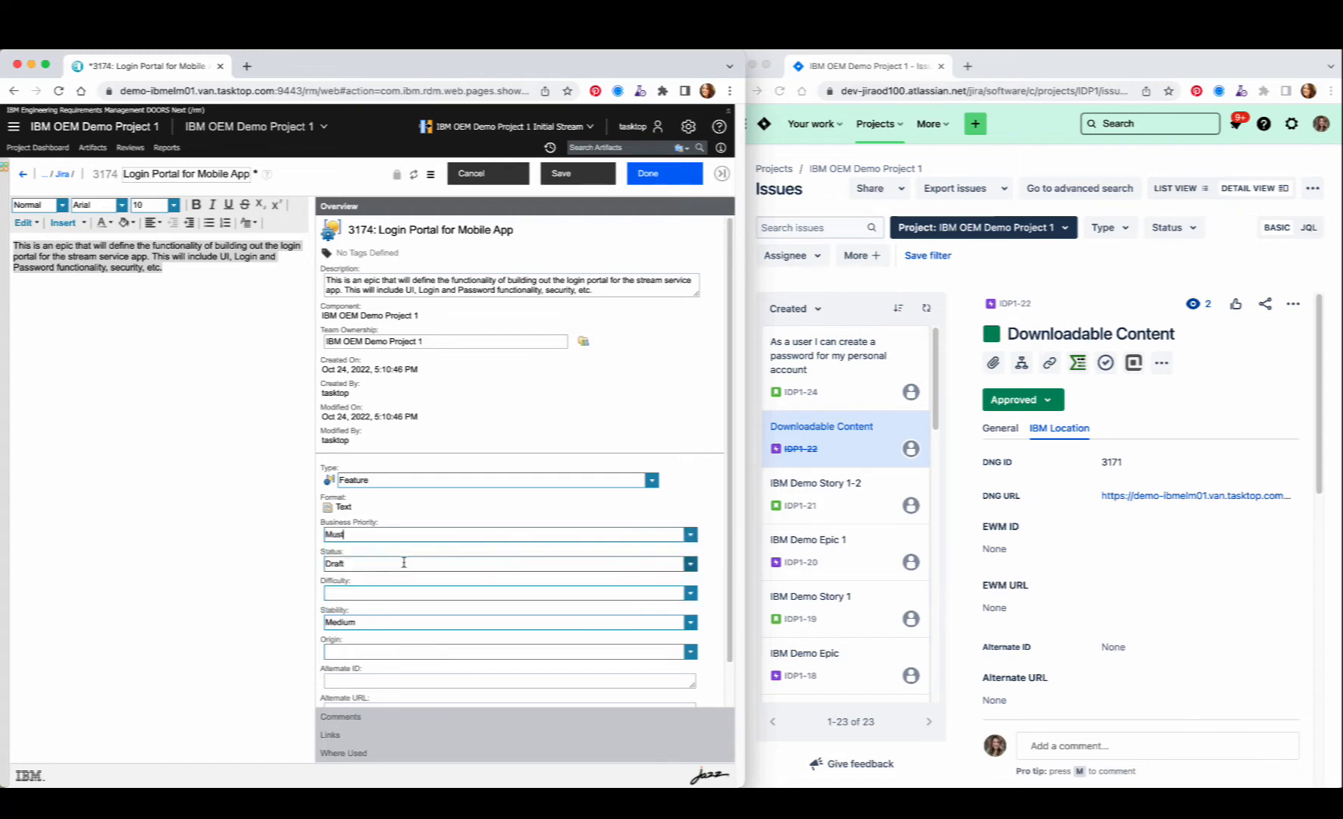
click(690, 563)
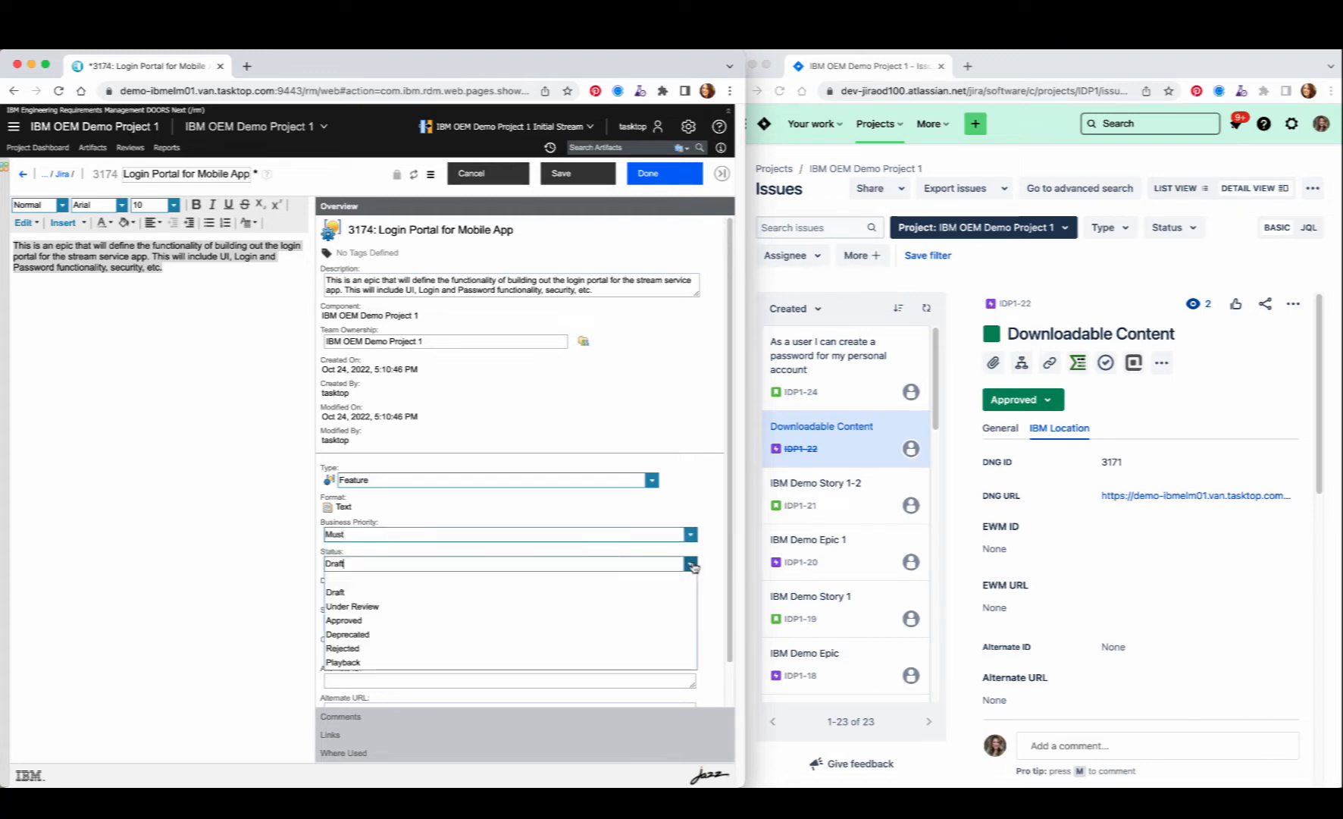
click(404, 605)
scroll(422, 611, down, 2)
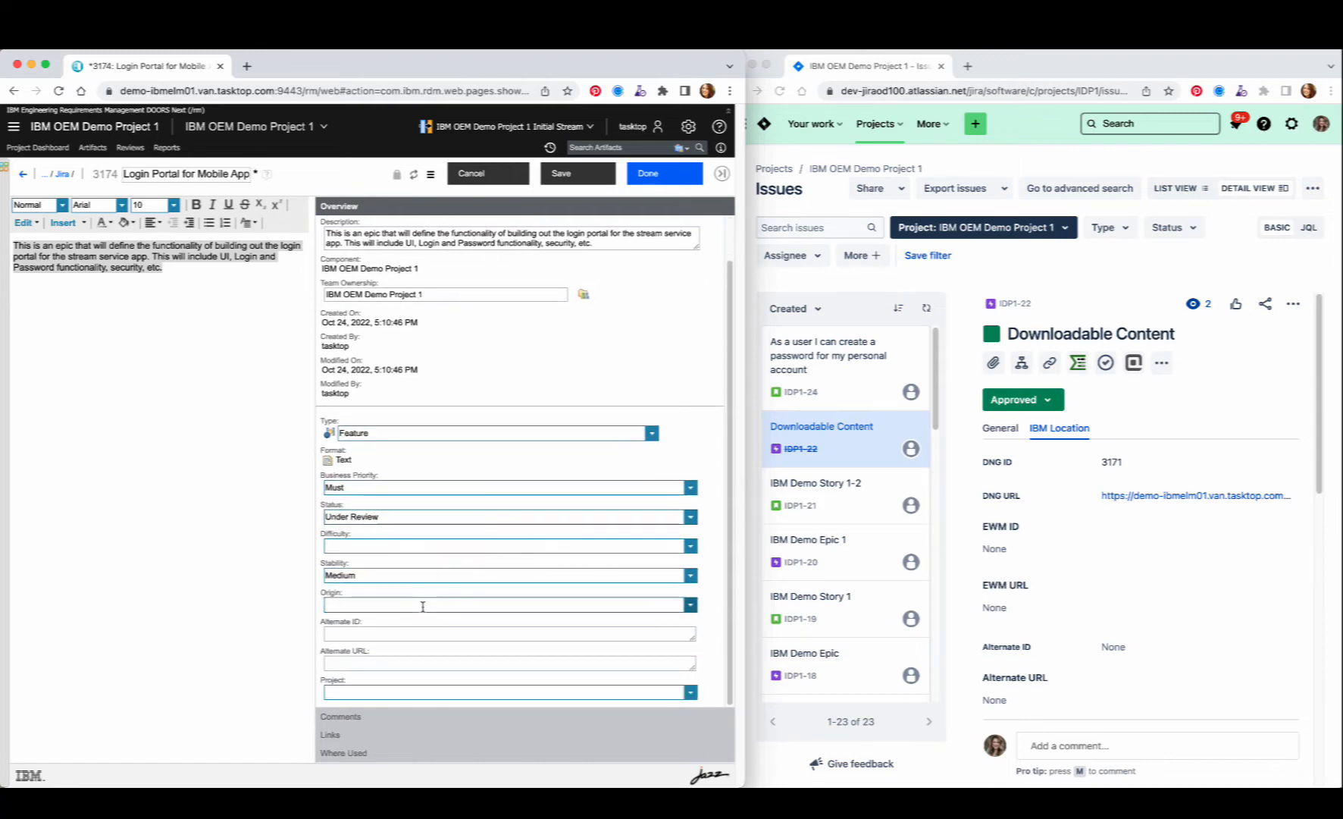
click(690, 693)
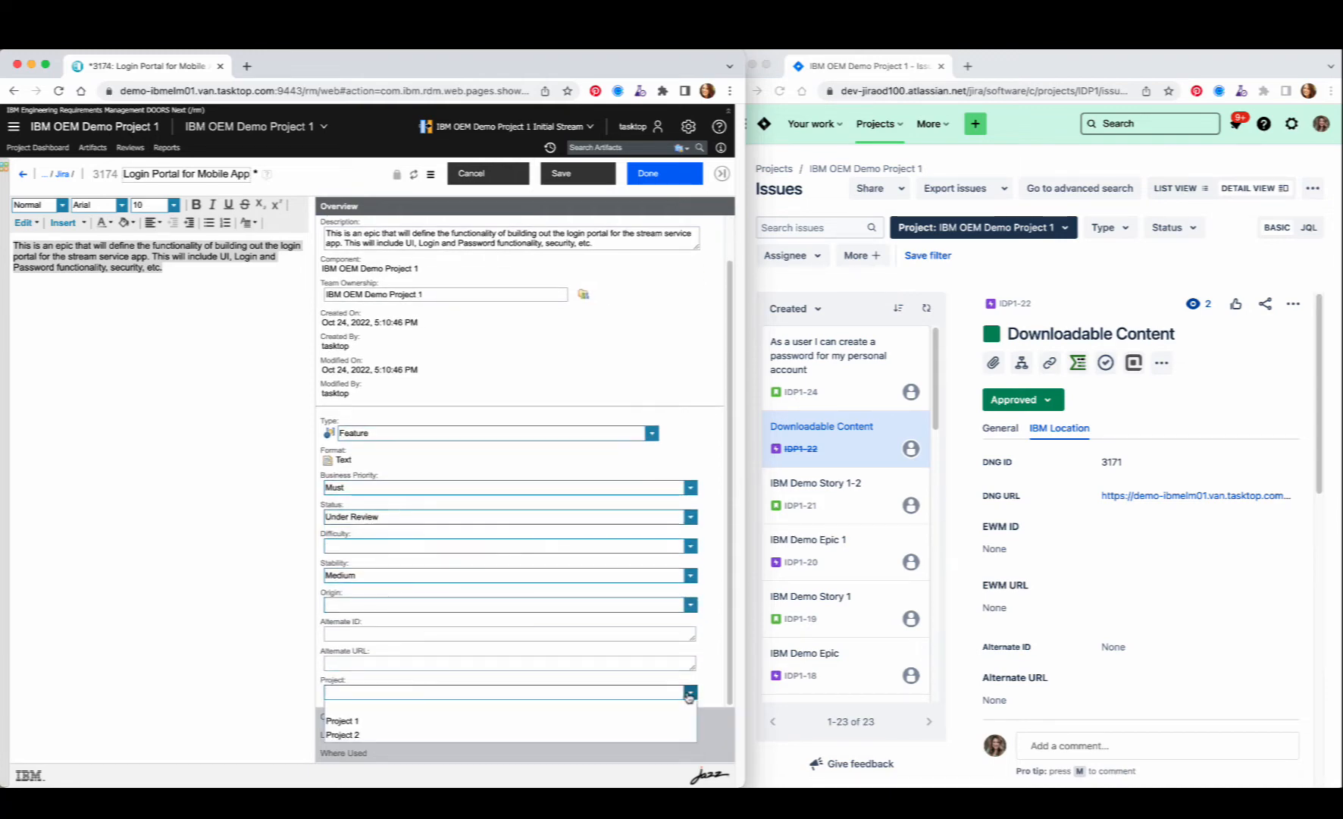
click(340, 722)
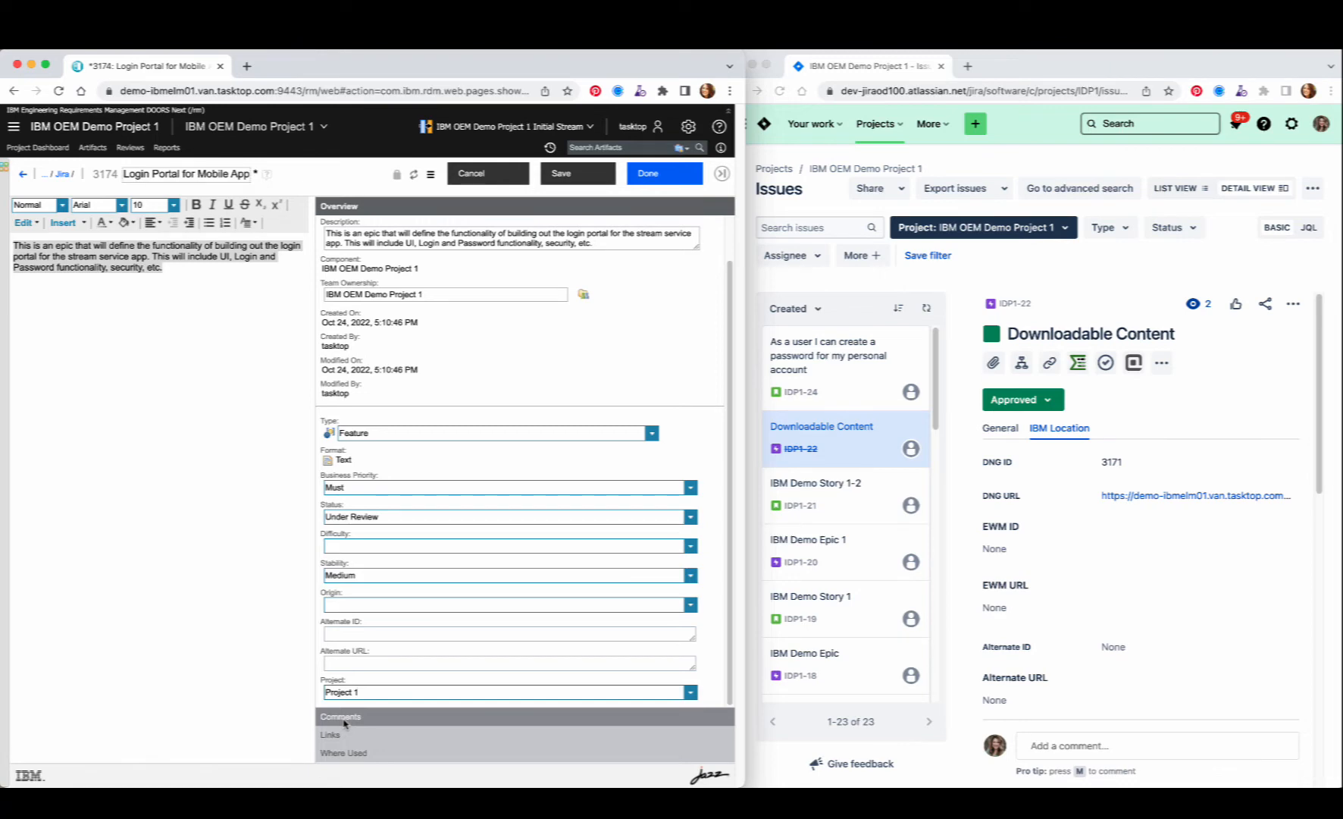
- Save the artifact, finish editing and return to a reloaded artifact list
click(583, 181)
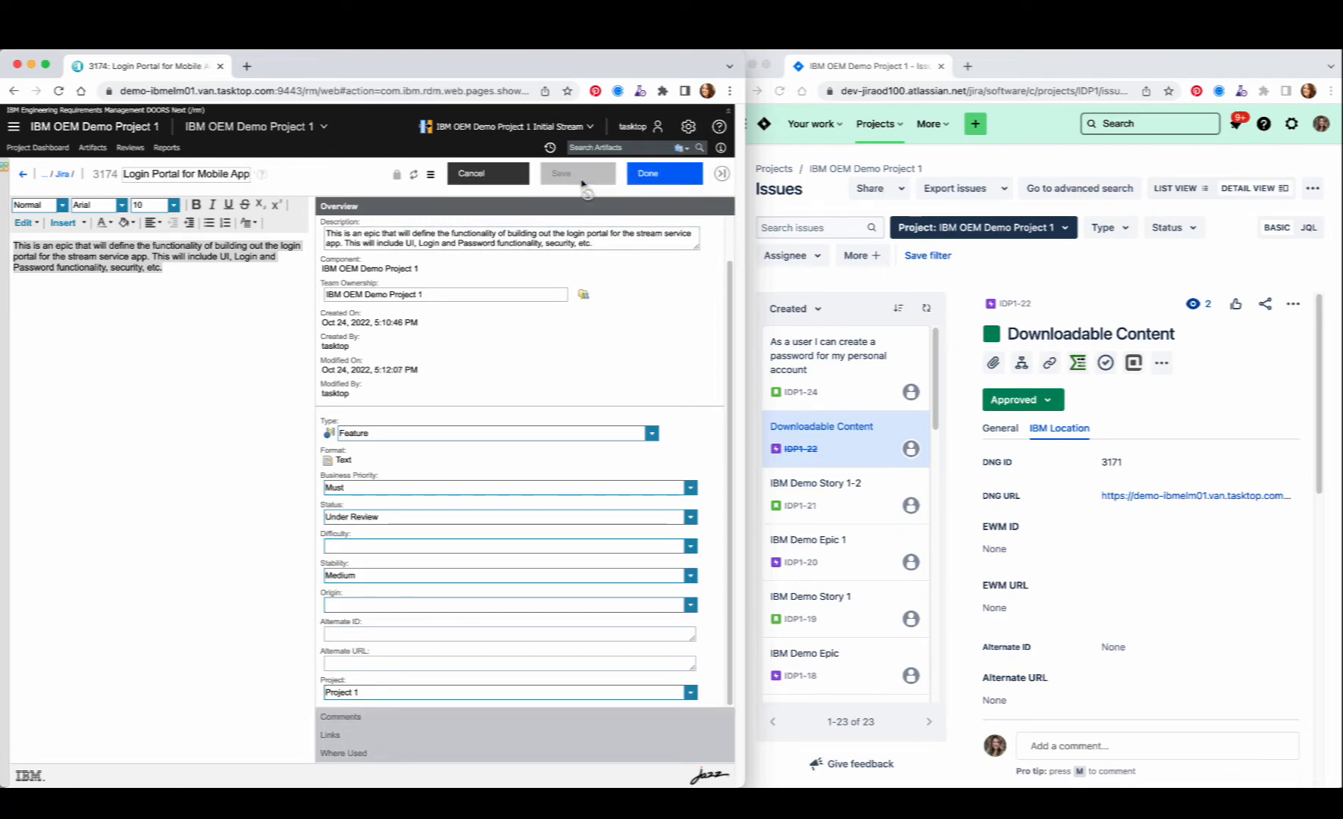
click(648, 173)
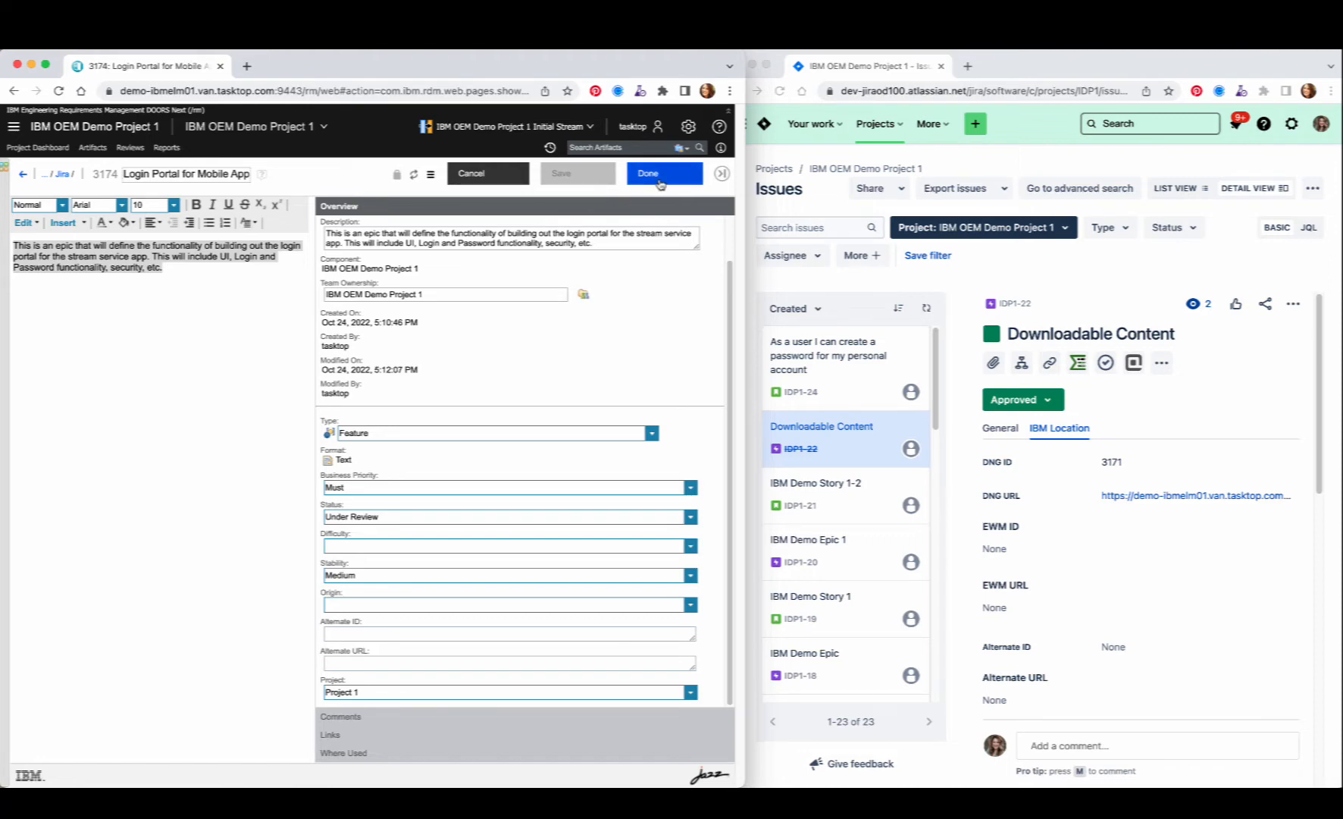
click(38, 176)
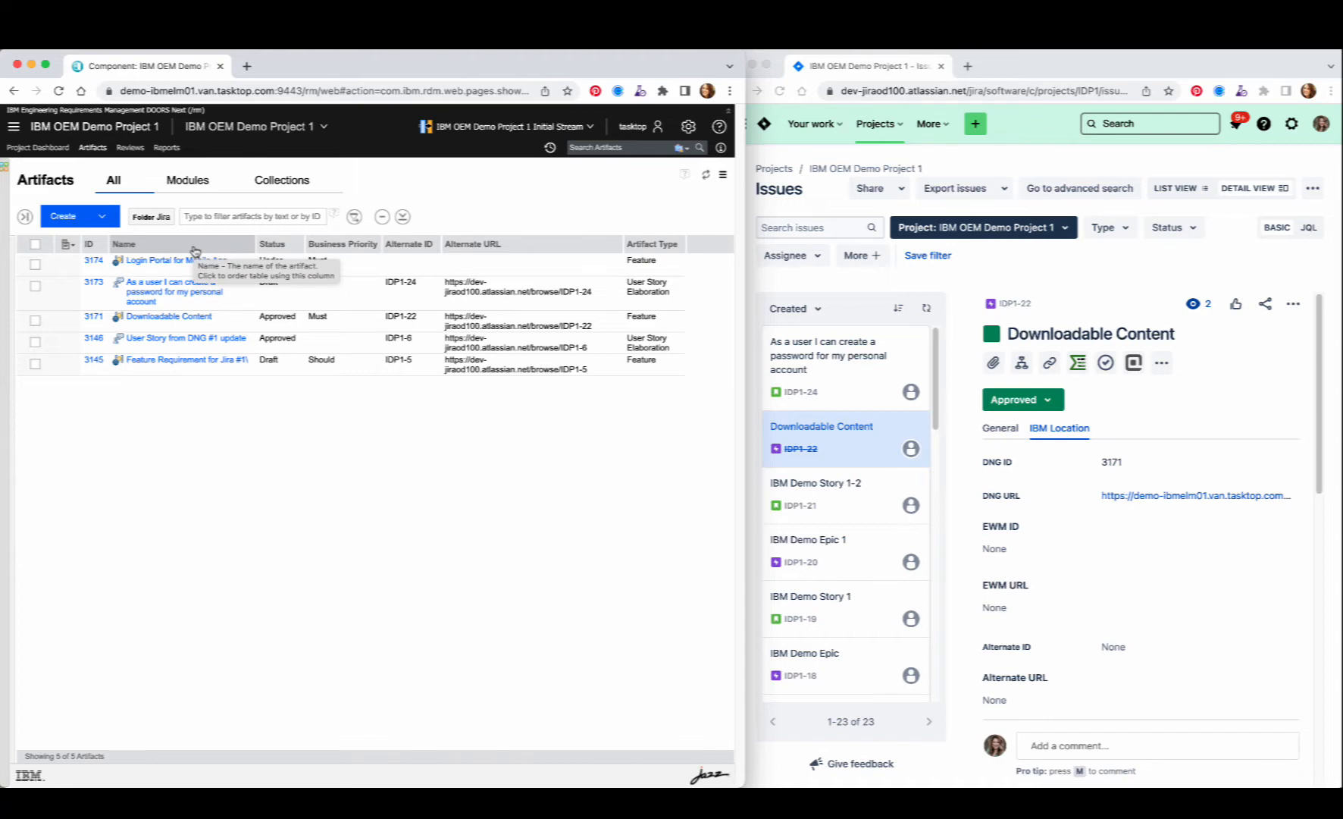
click(59, 91)
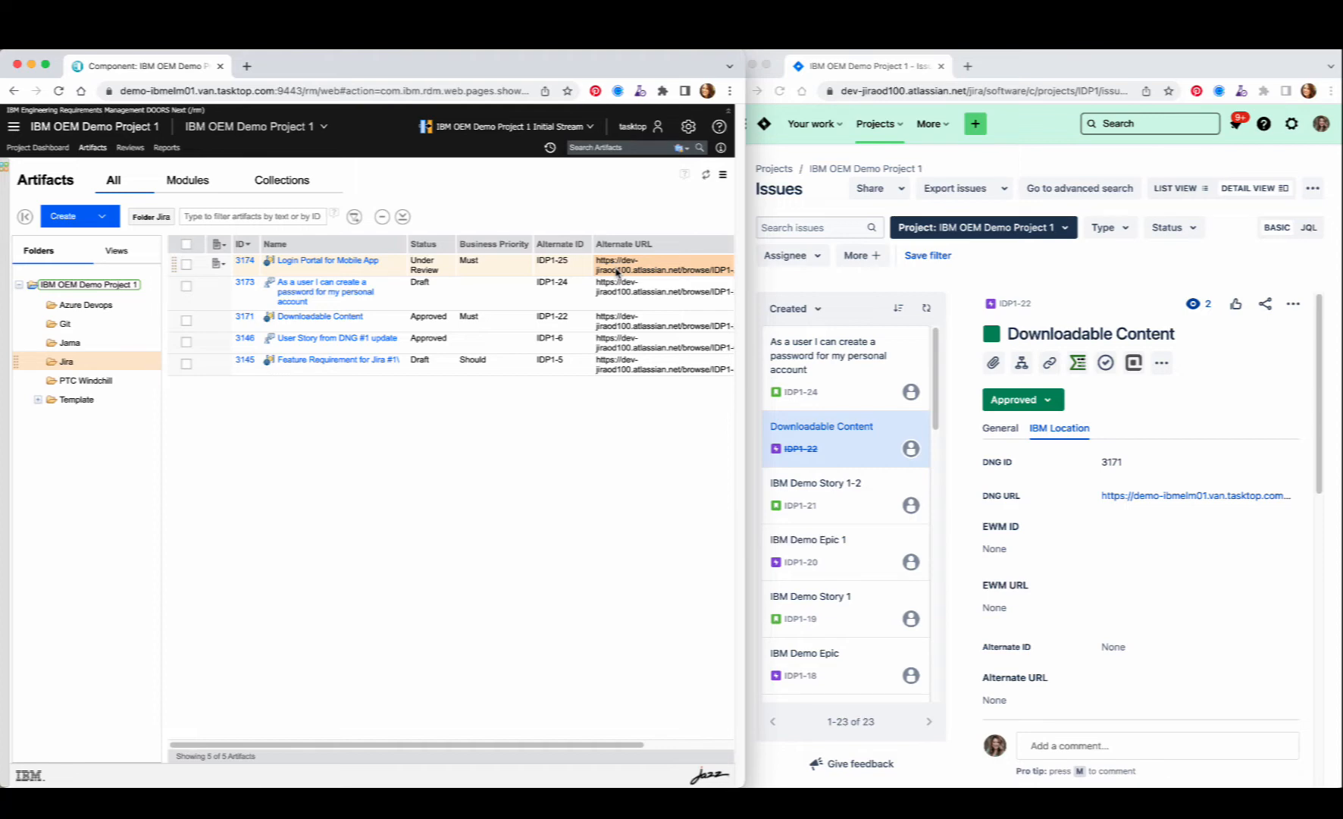
- Switch to Jira, refresh the issue list and examine the Login Portal for Mobile App epic's IBM Location and General details
click(1017, 73)
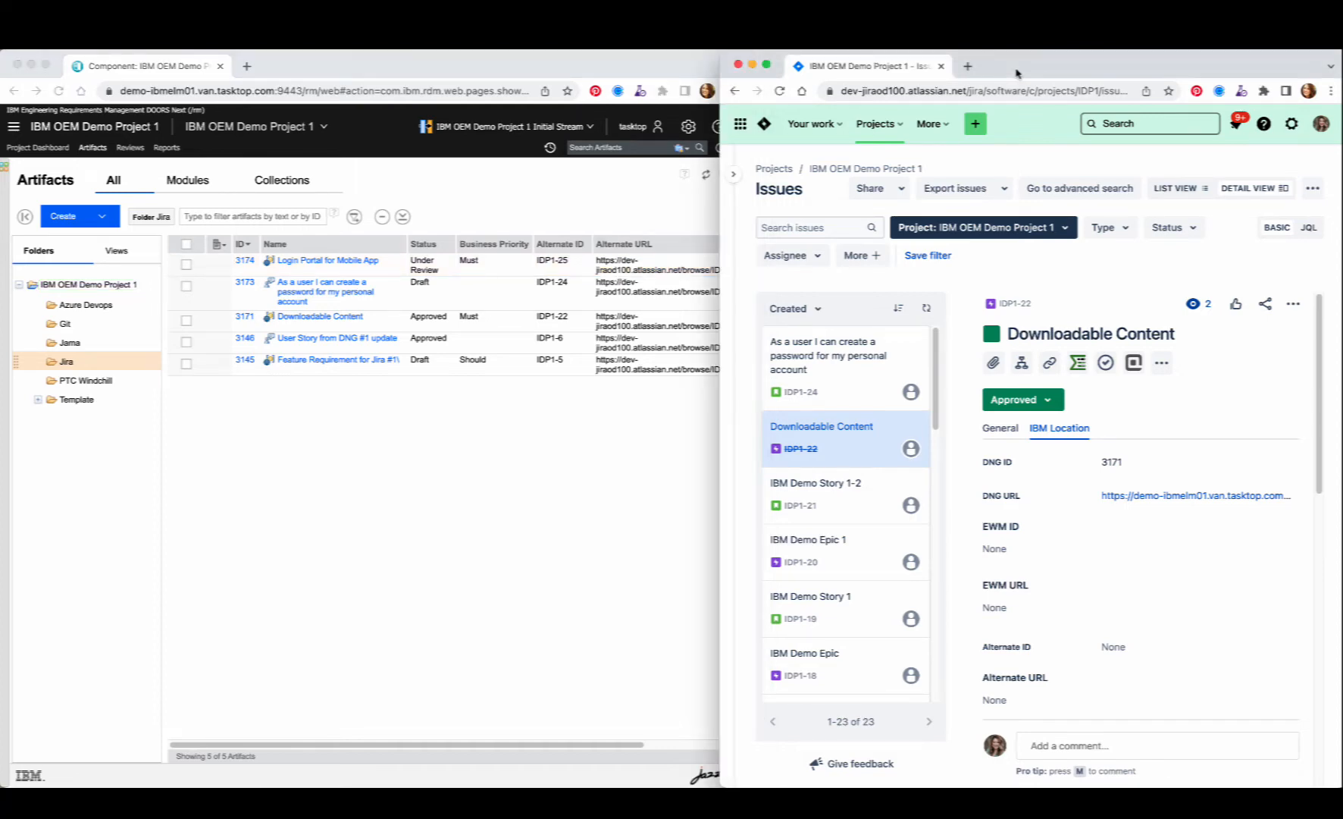
click(926, 307)
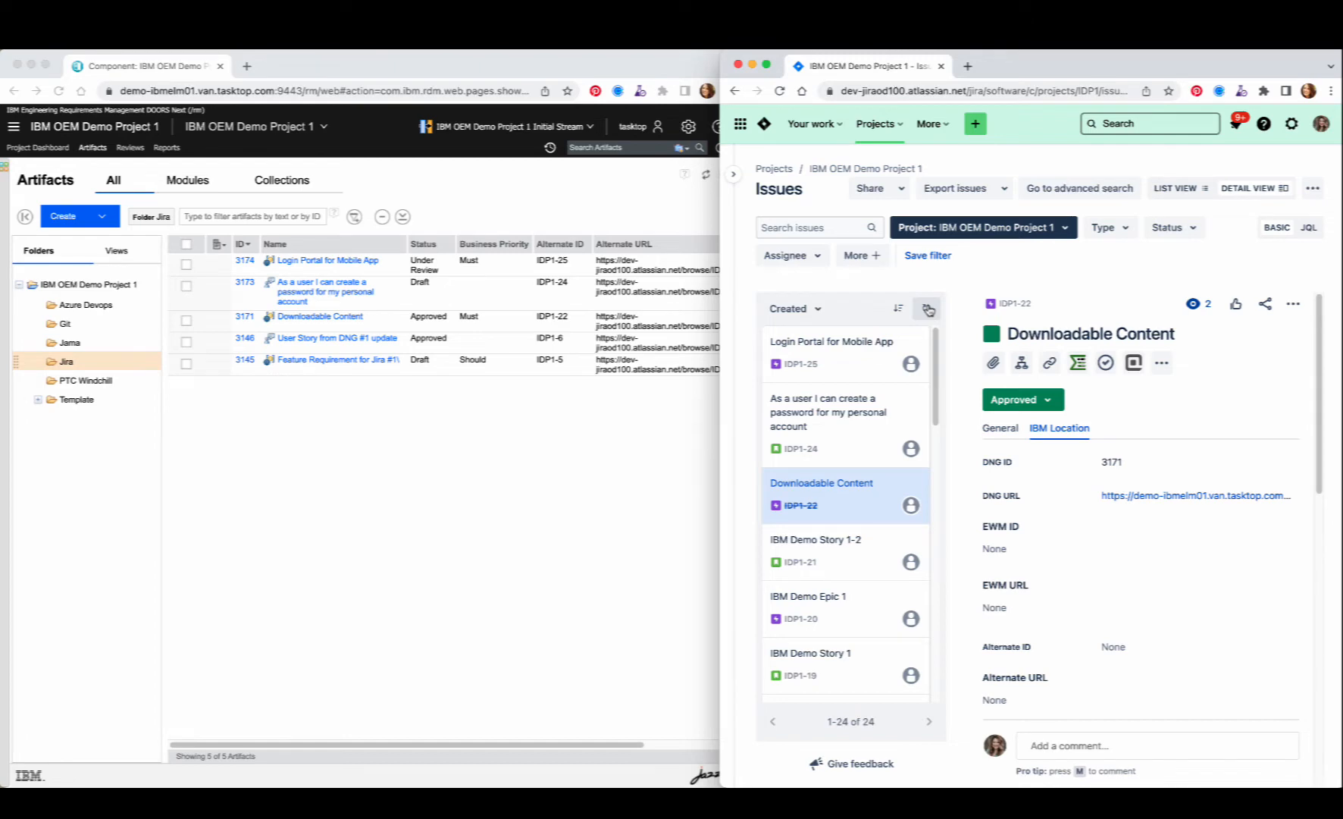
click(865, 365)
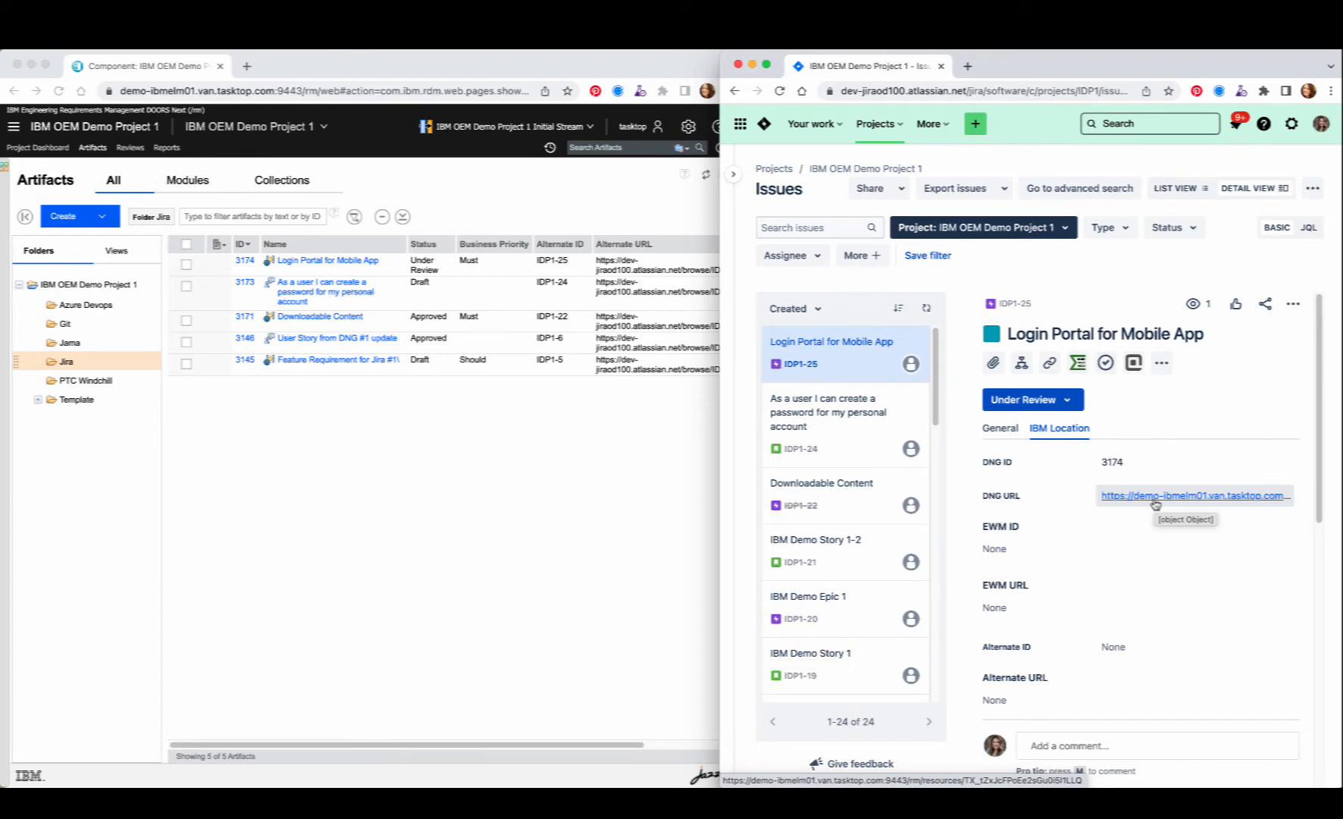
click(1008, 433)
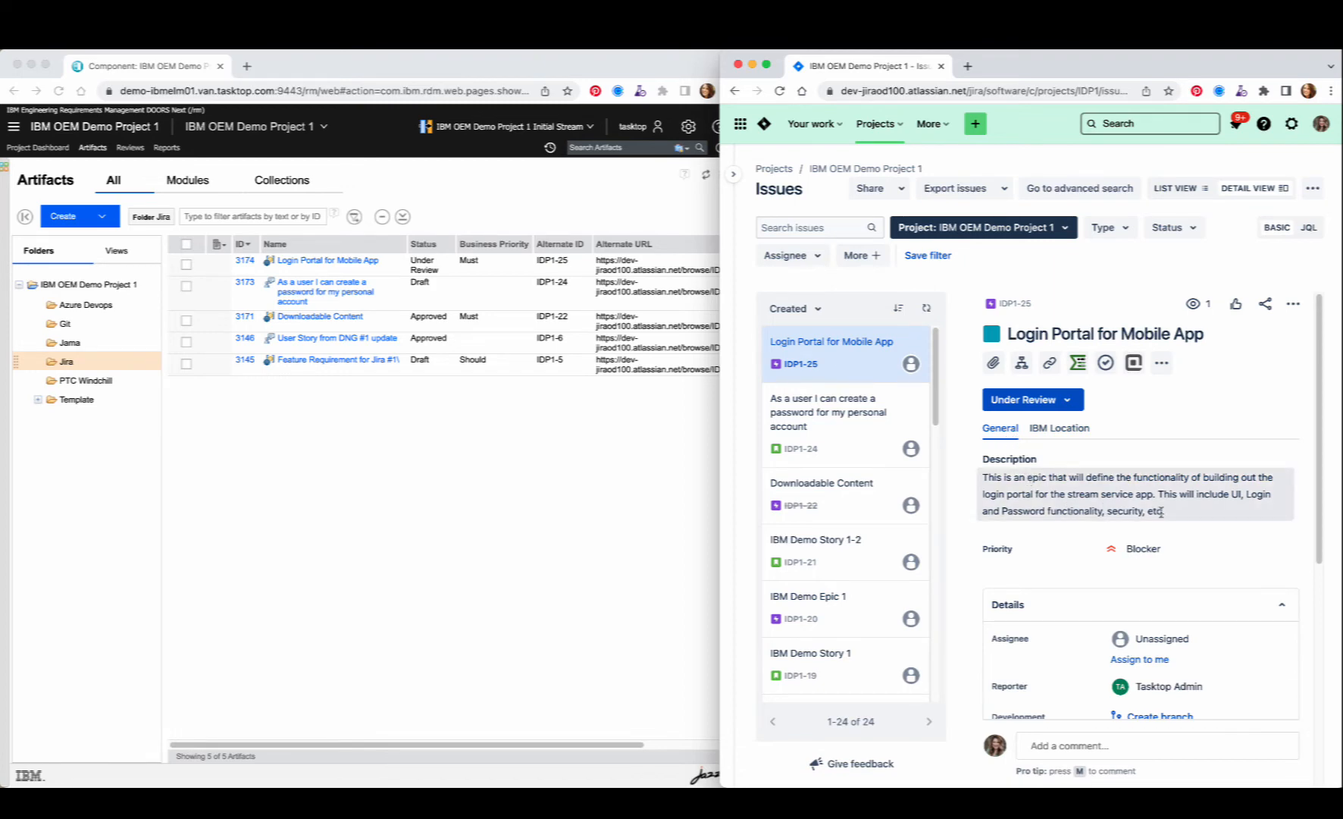
scroll(1160, 512, down, 1)
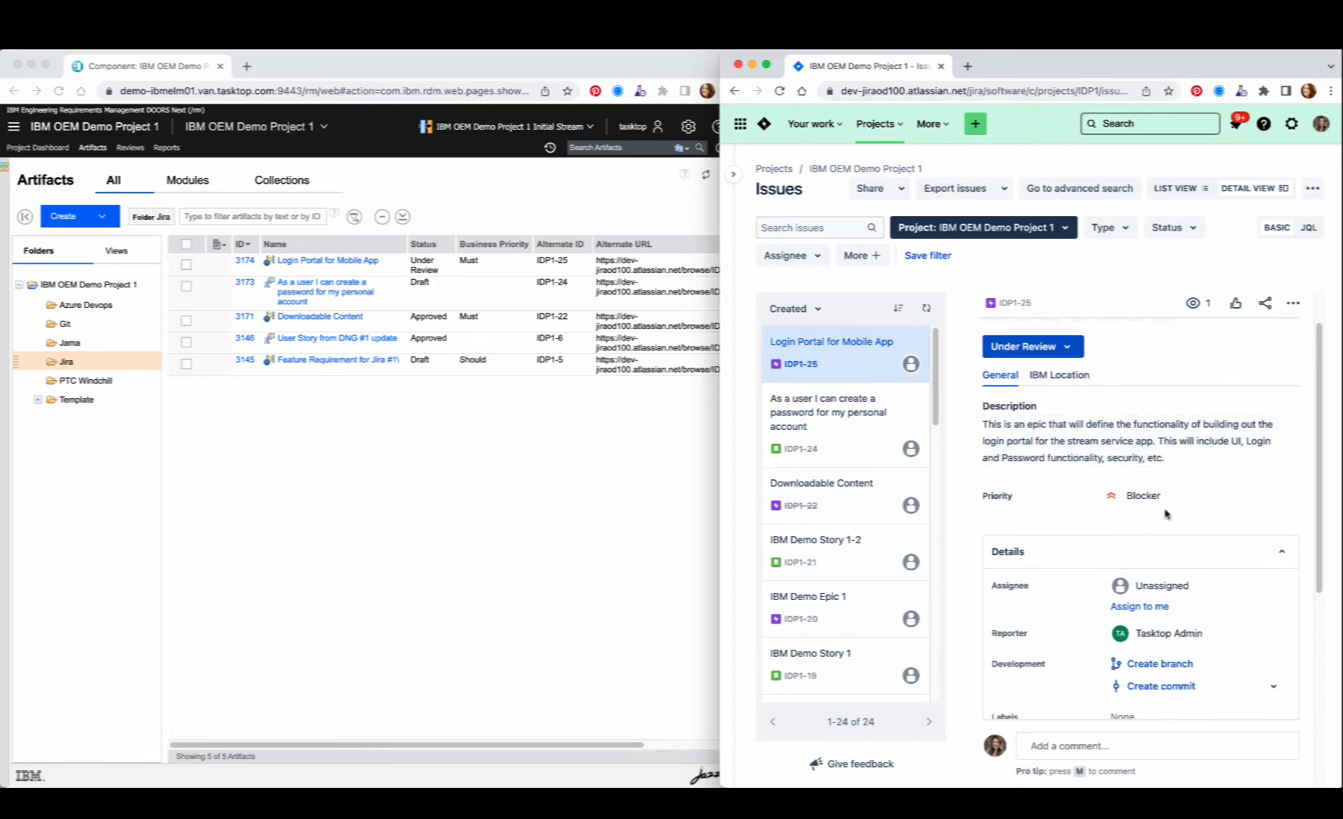
- Set the Login Portal for Mobile App epic's status to Approved in Jira, and reload the DOORS Next artifact list
click(1066, 347)
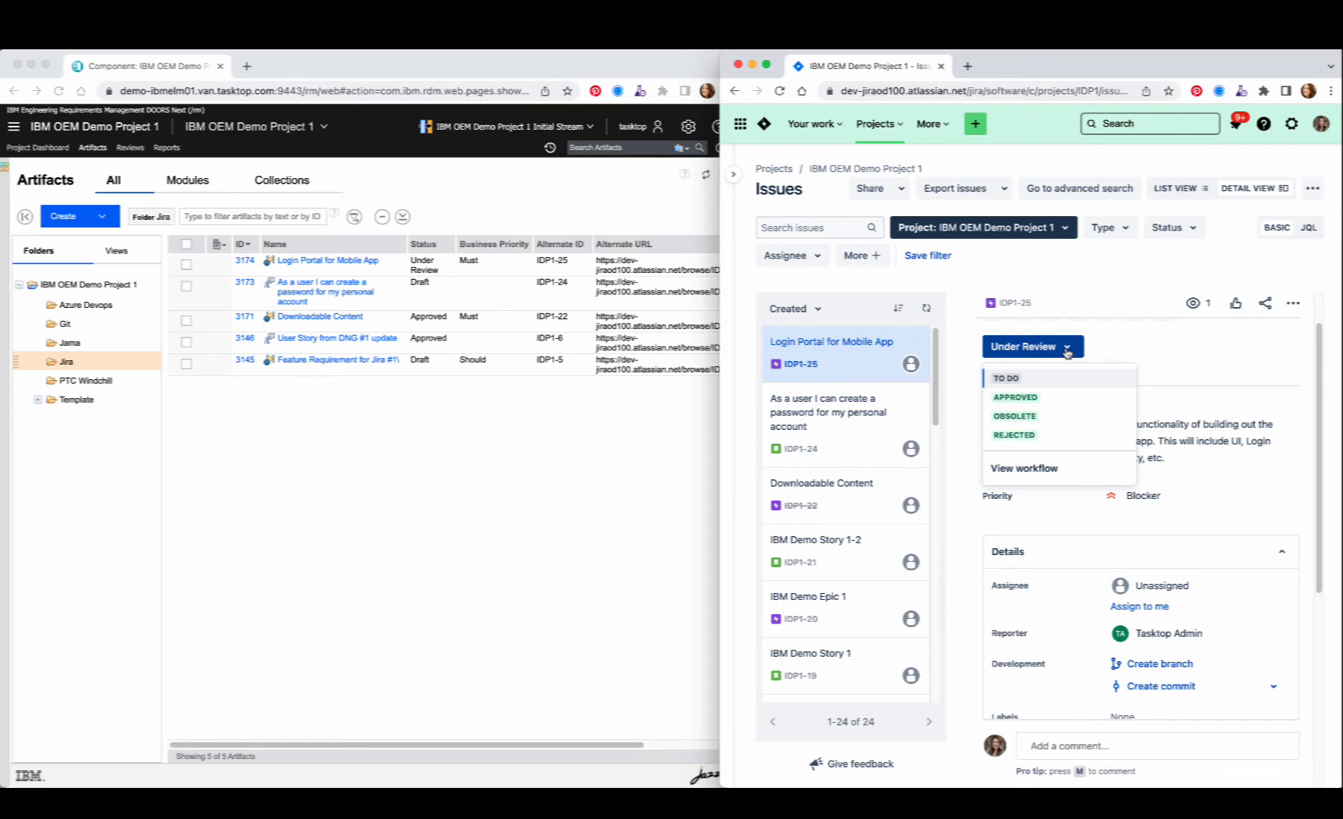
click(1052, 397)
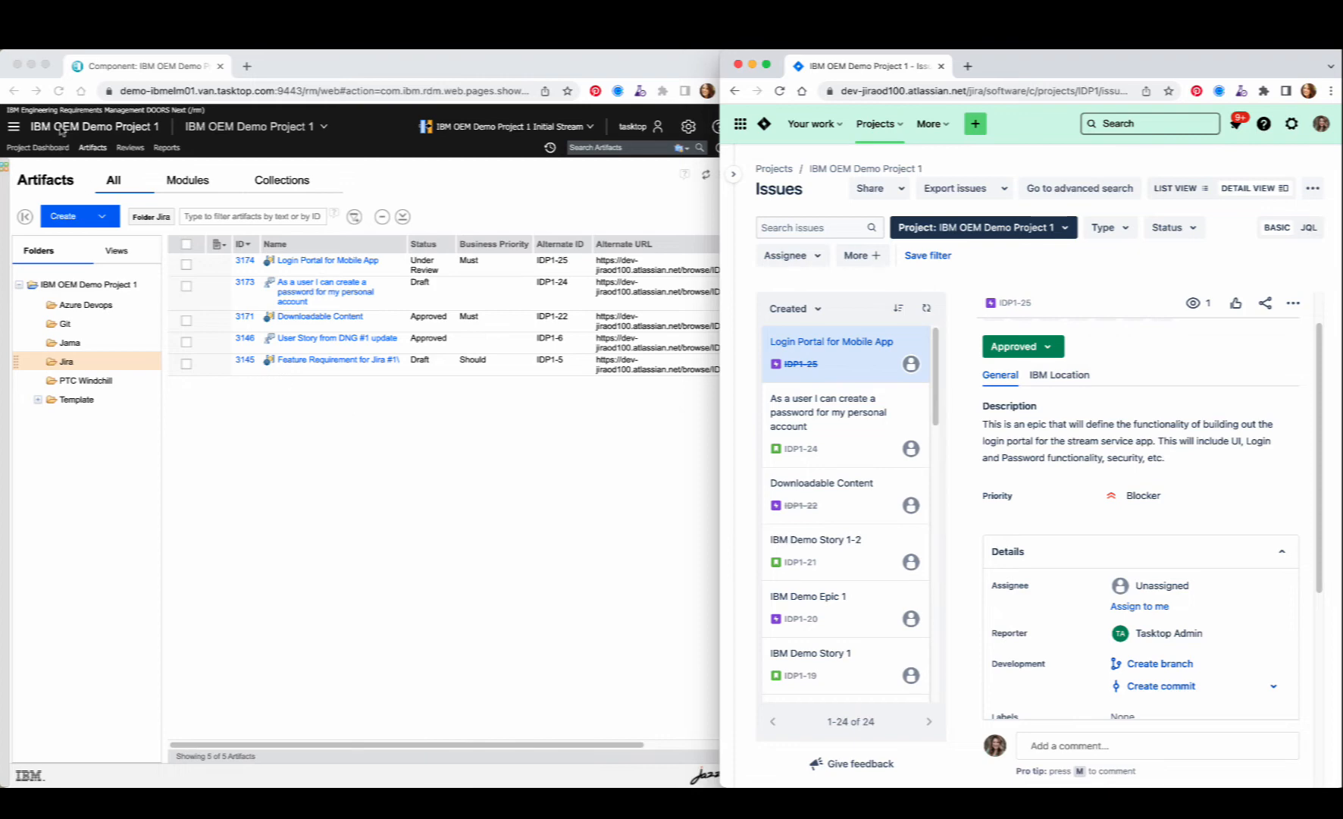
click(88, 168)
click(59, 90)
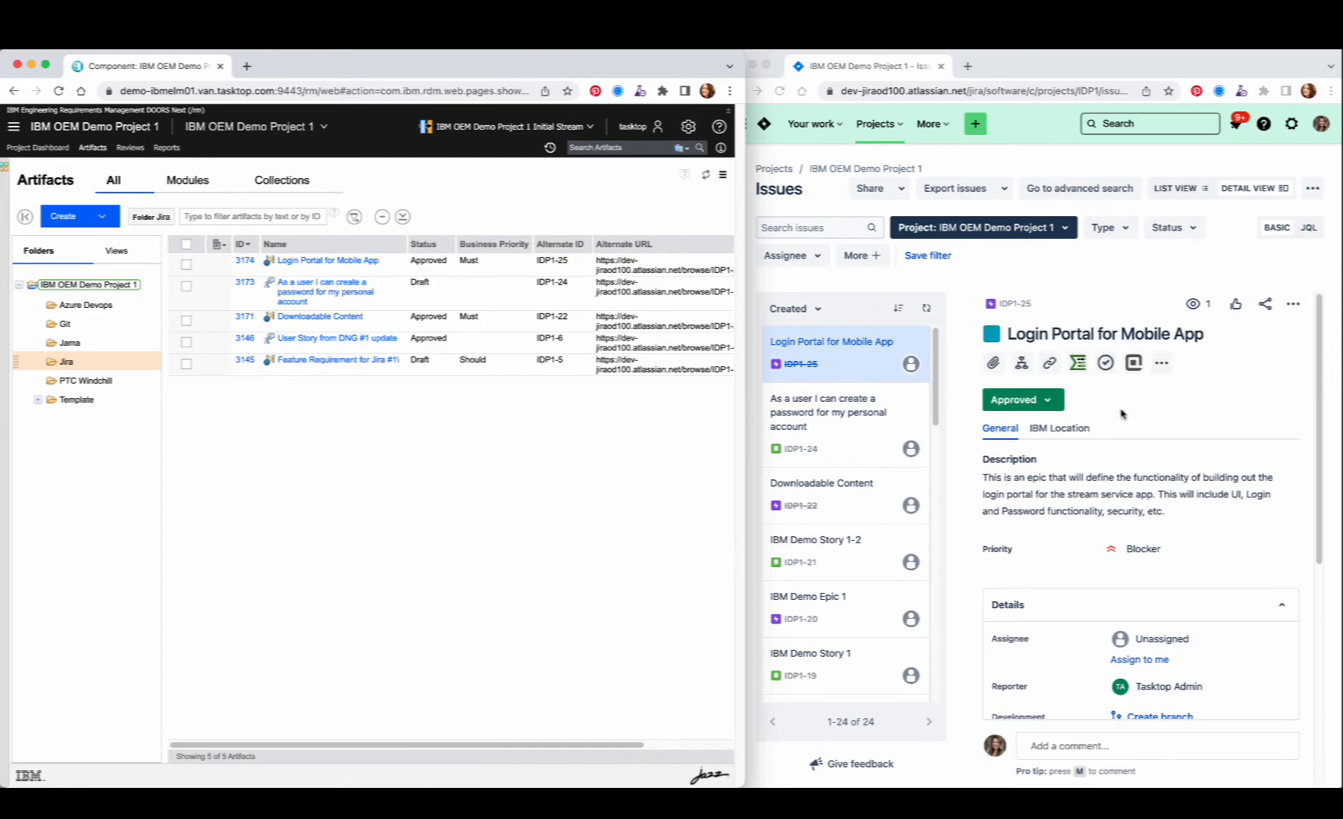
- Add a child Story titled "As a user I can create a username for y personal account" to the Login Portal for Mobile App epic
click(1021, 367)
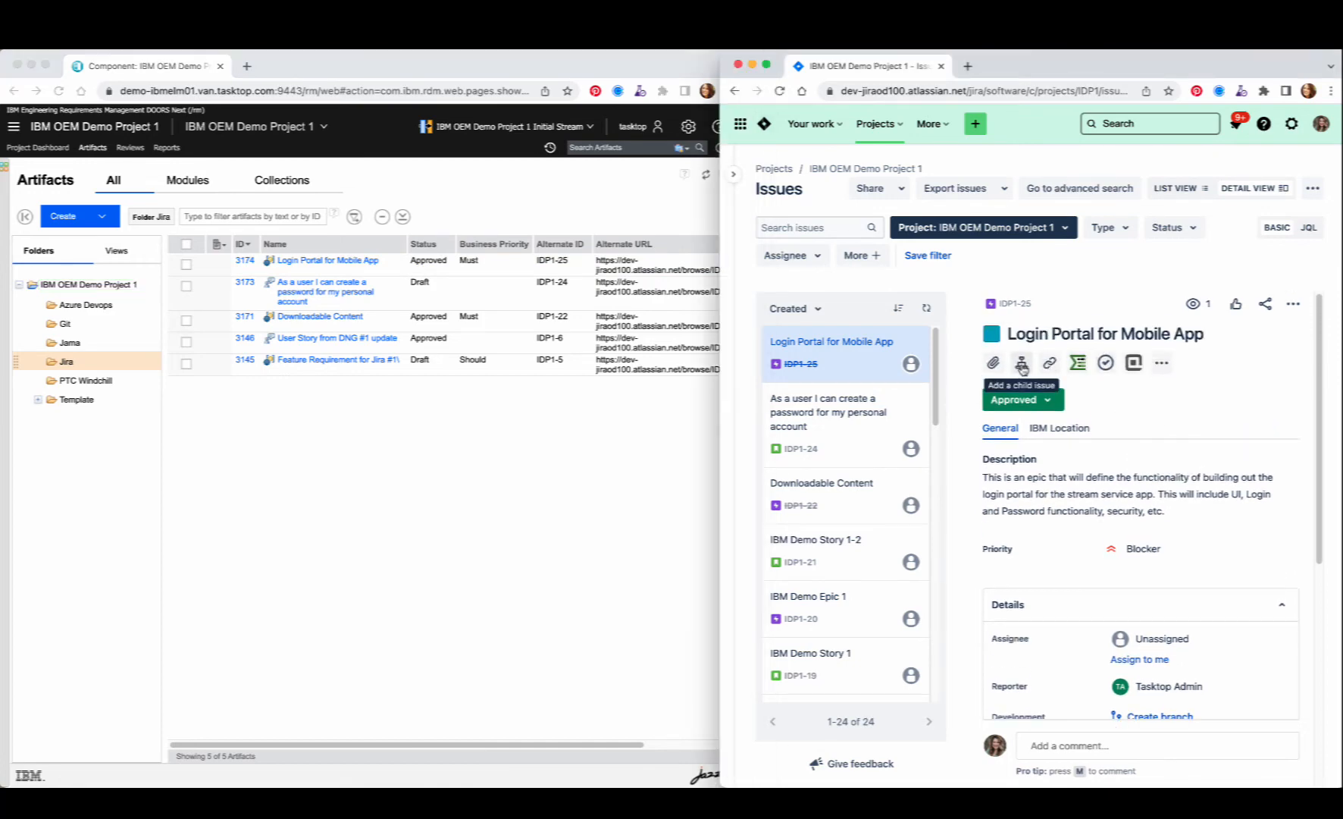
click(1023, 367)
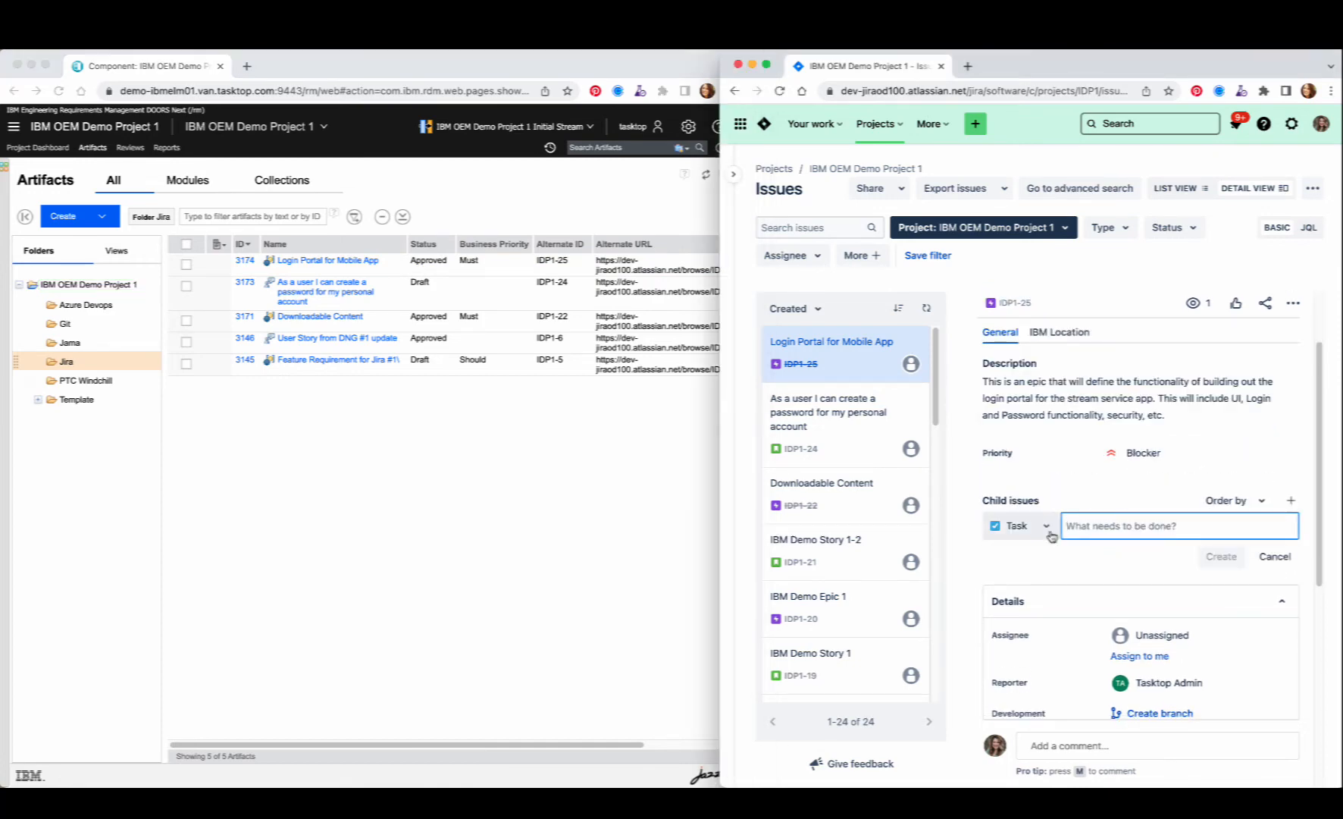
click(1050, 531)
click(1034, 563)
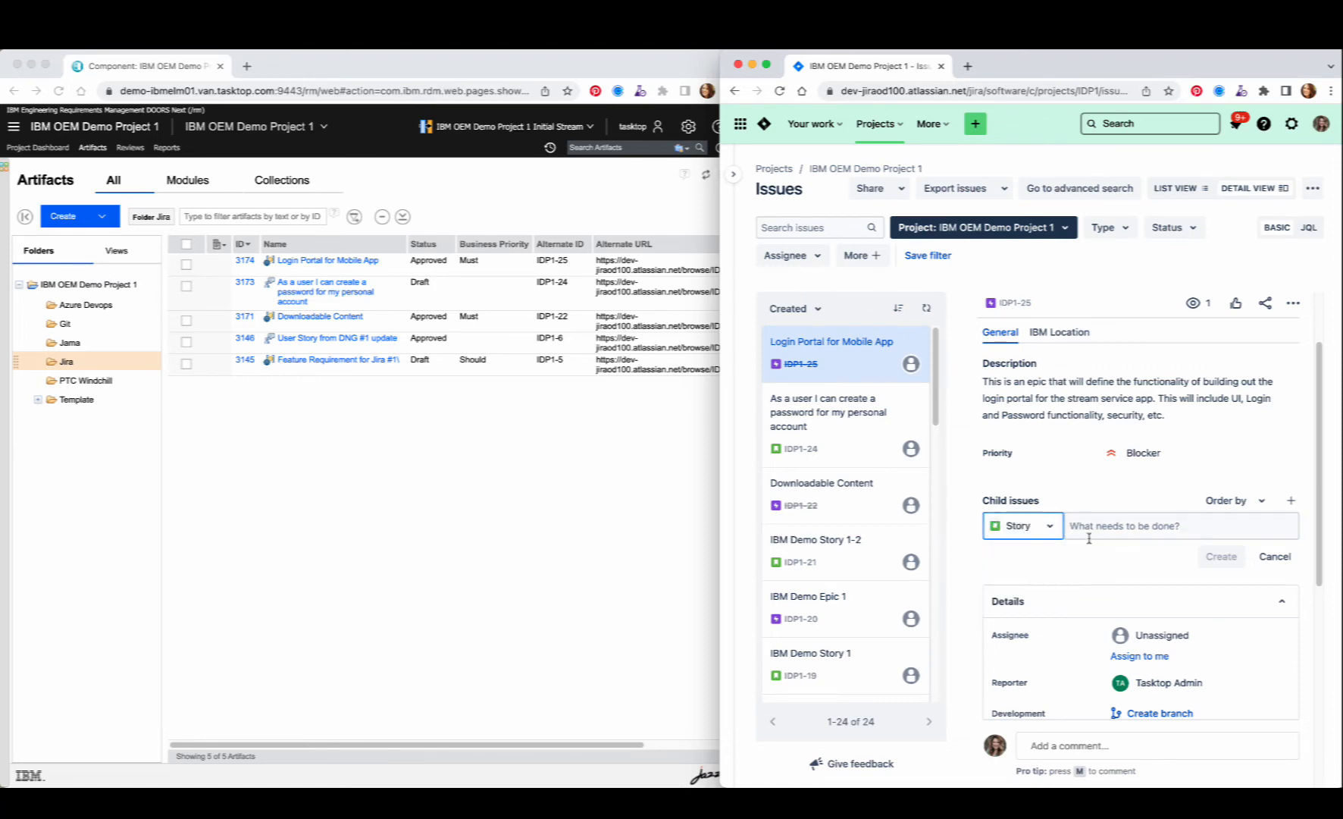
click(1096, 526)
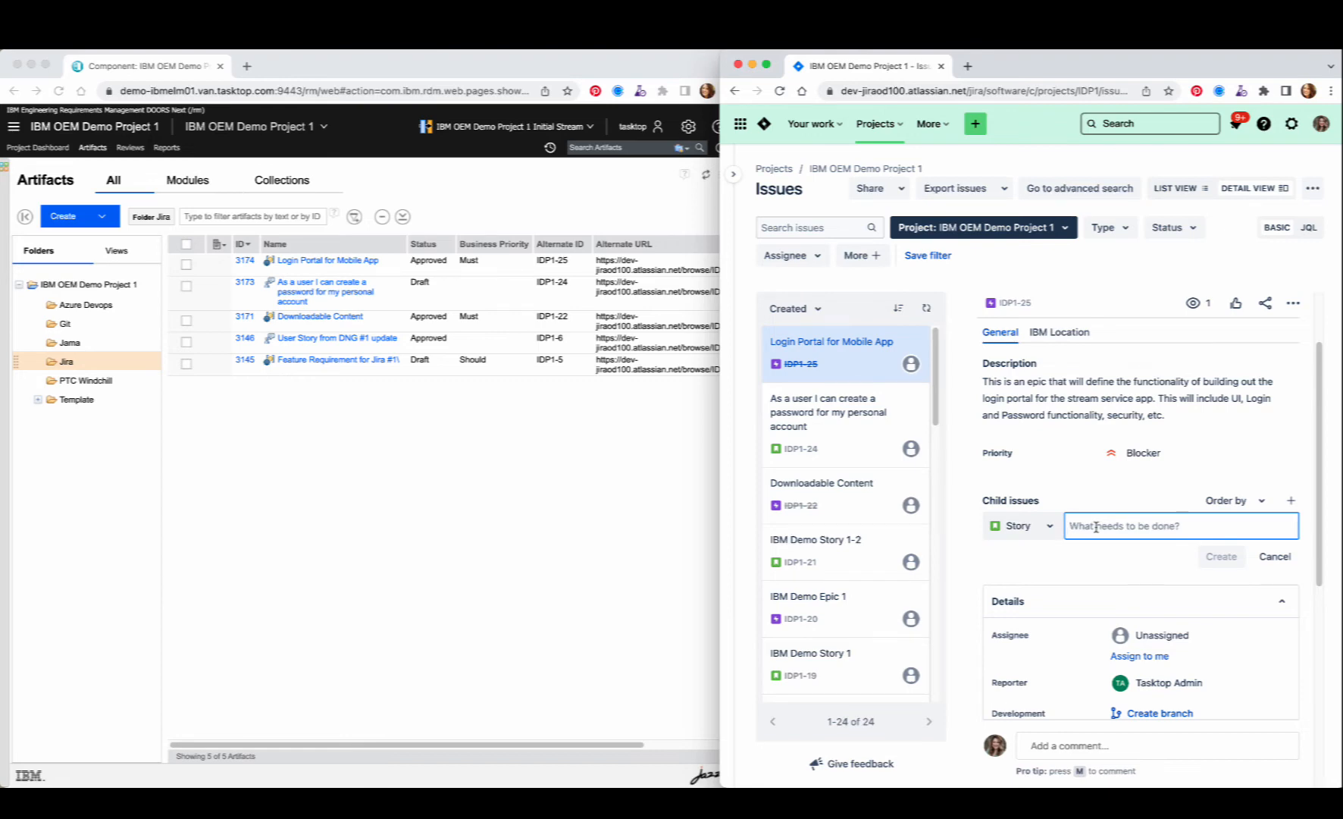
text(As a user )
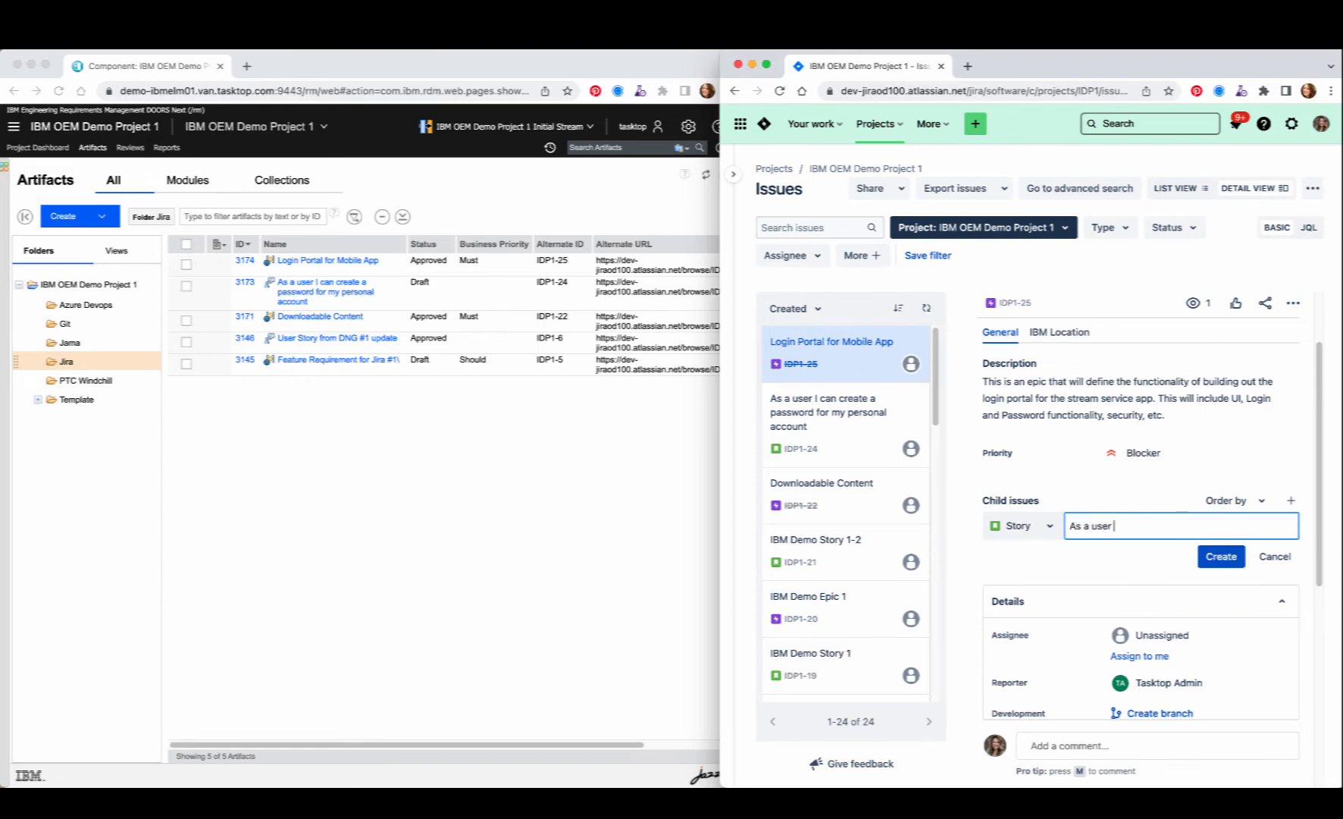
text(I can create a username for y personal account)
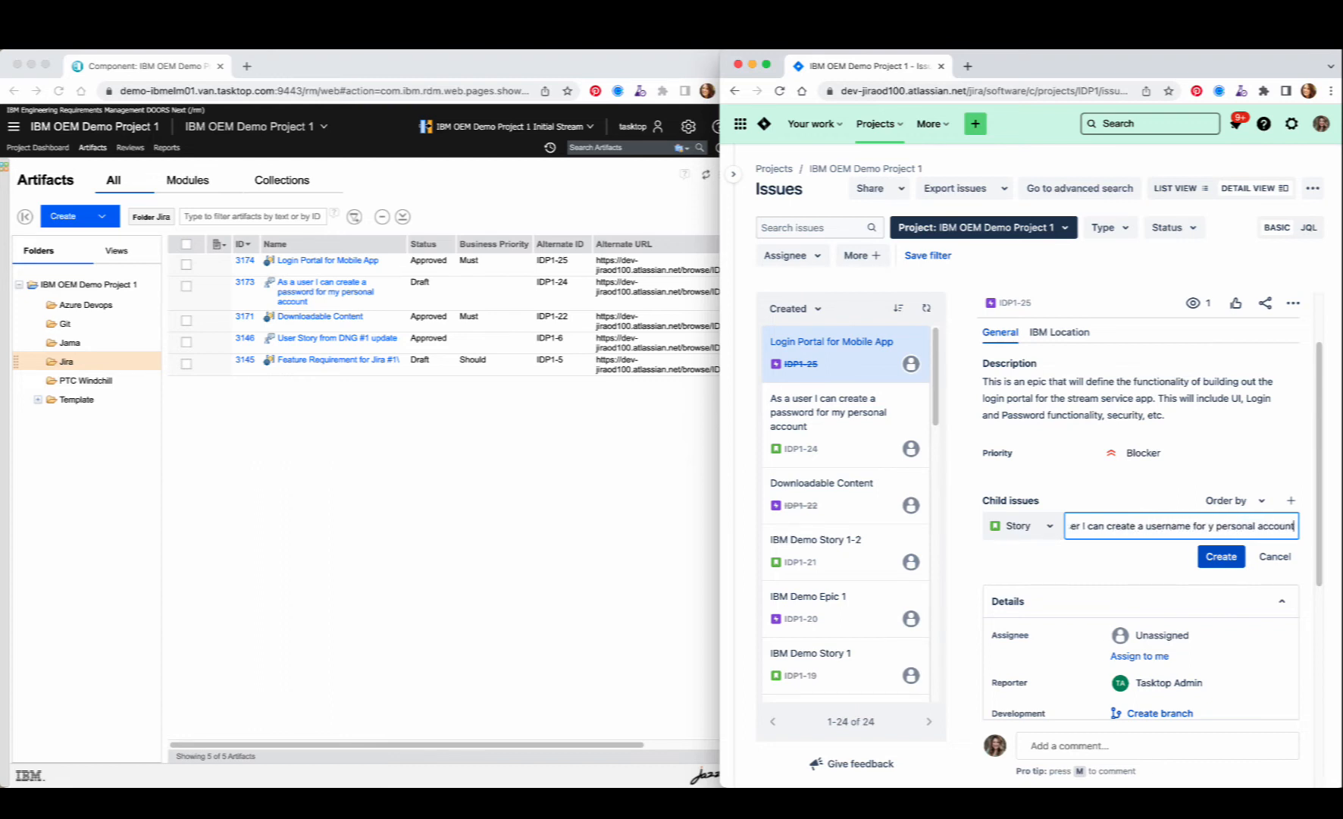
click(1213, 555)
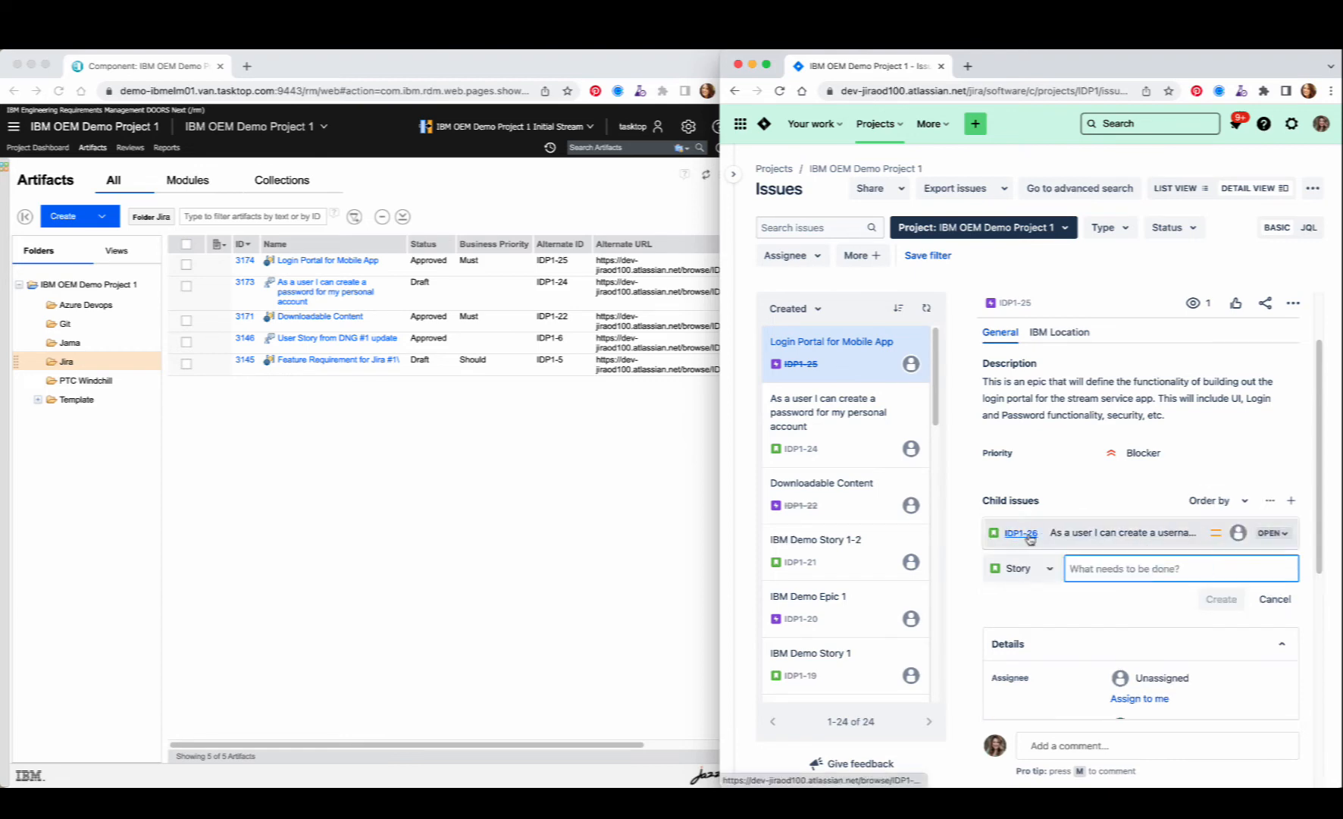
- Open the new child story, refresh it to the latest data and view its IBM Location details
click(1021, 533)
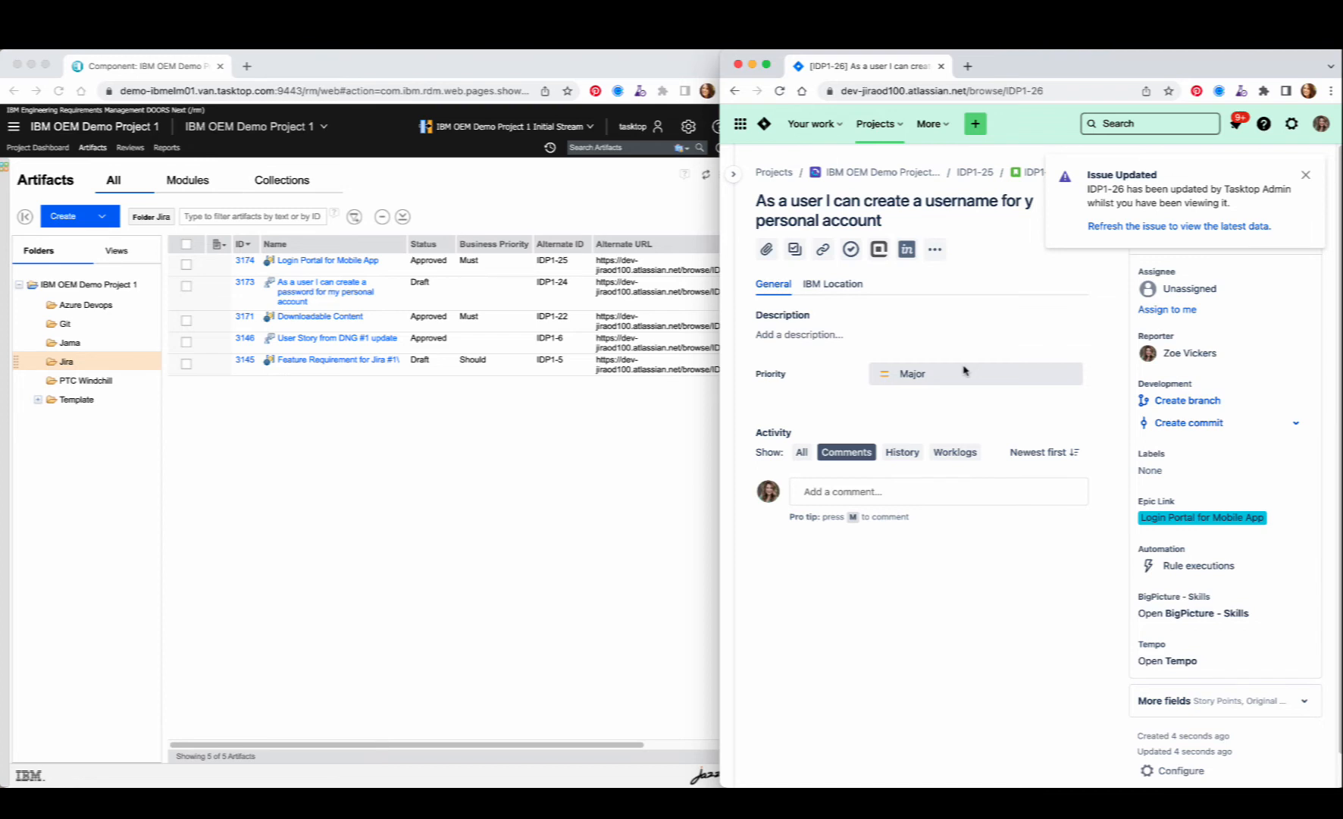
click(1113, 229)
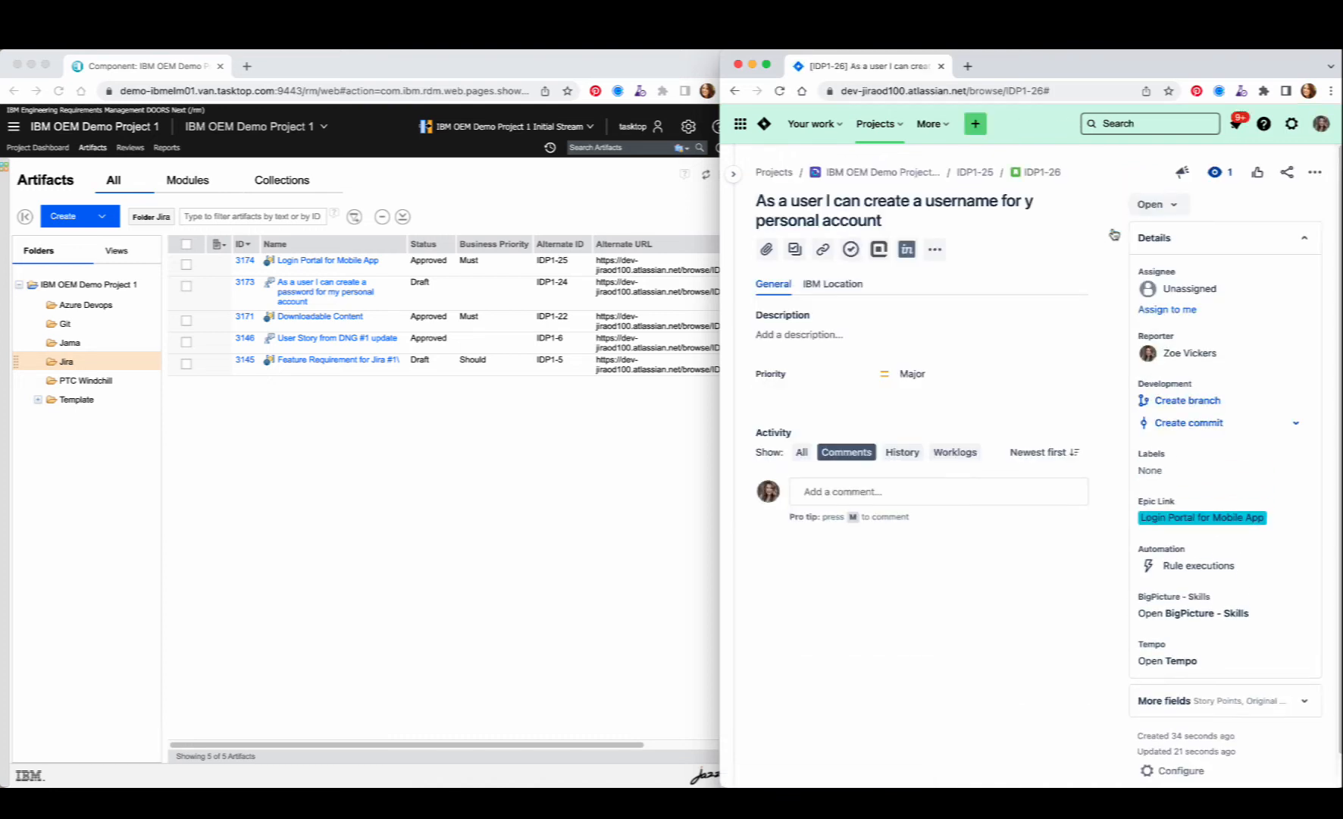
click(855, 292)
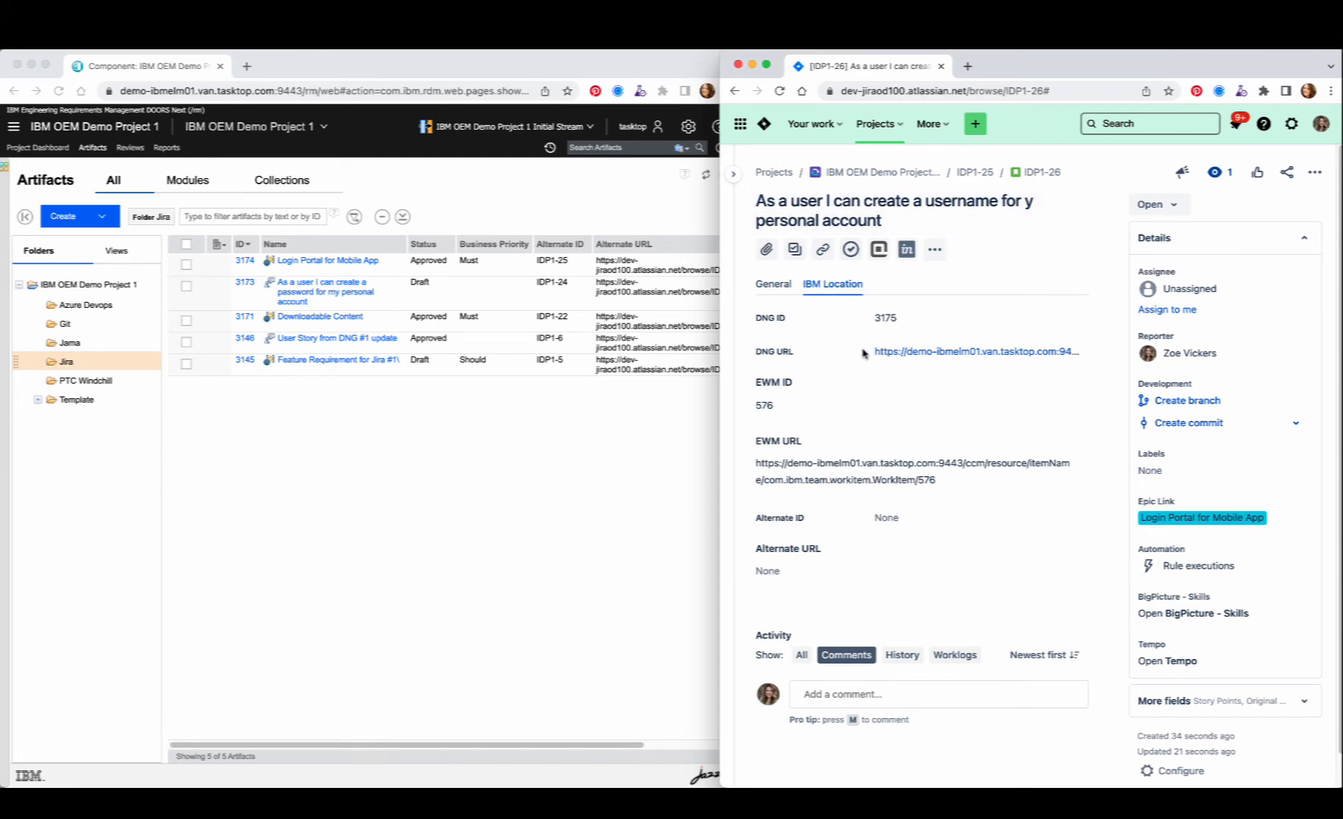
- Switch to DOORS Next, reload the artifact list, open the synced username story and examine its attributes and links
click(264, 443)
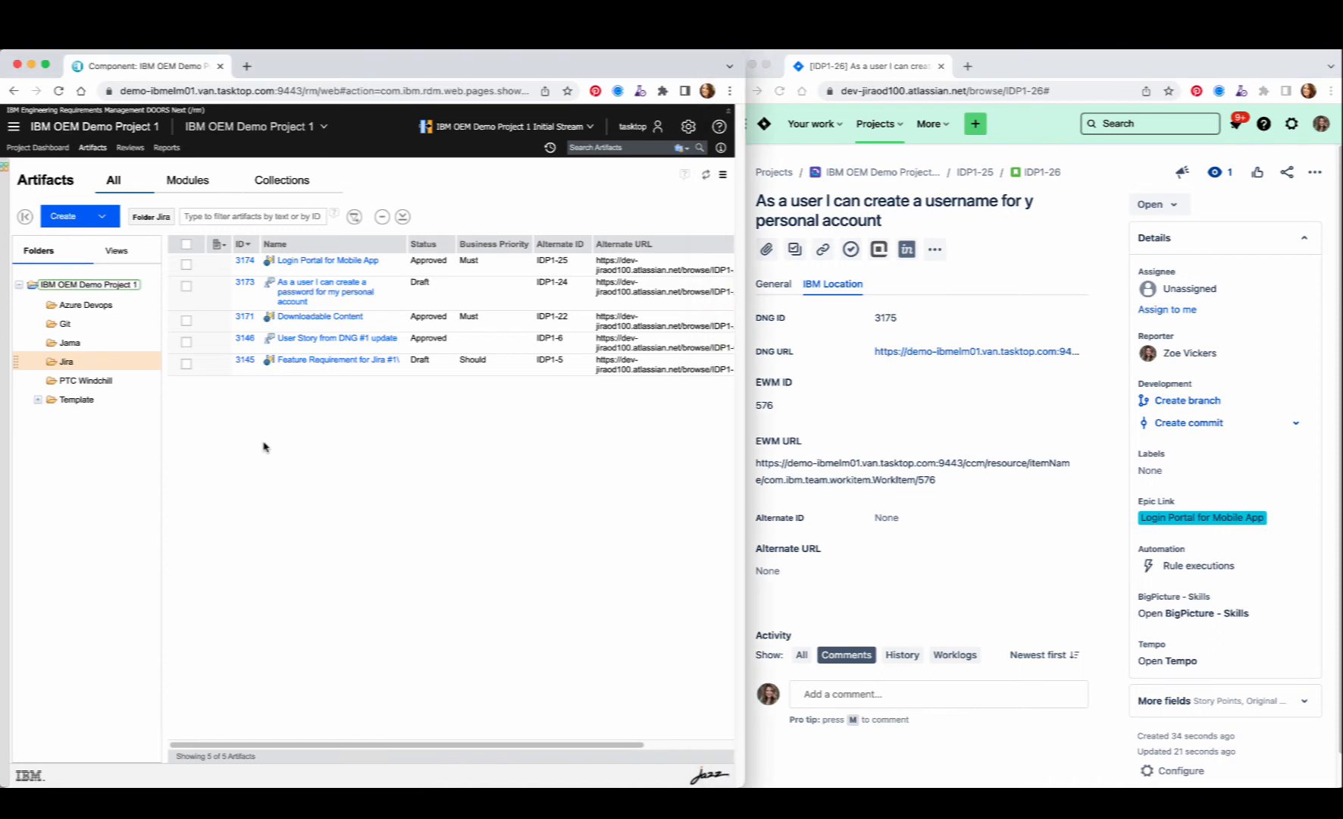
click(60, 92)
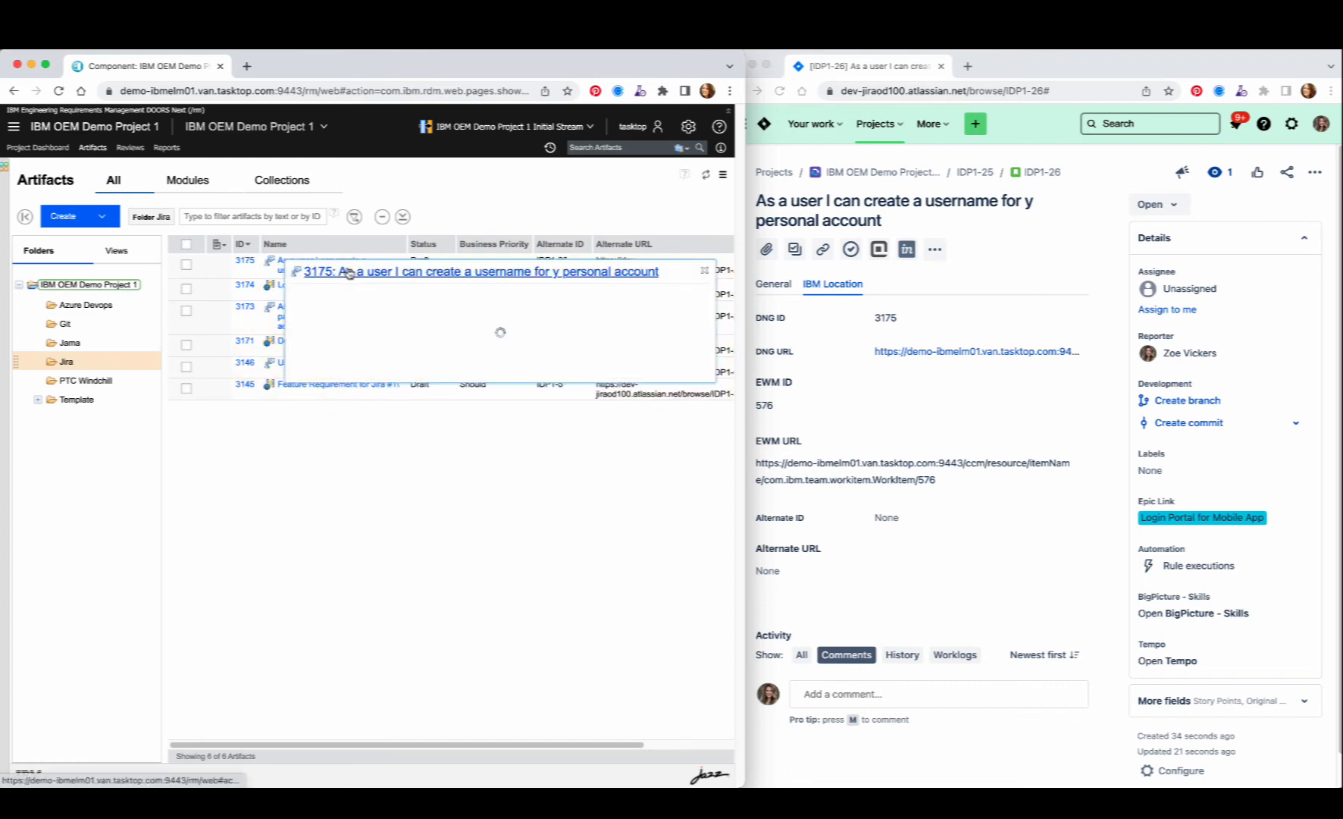
click(344, 272)
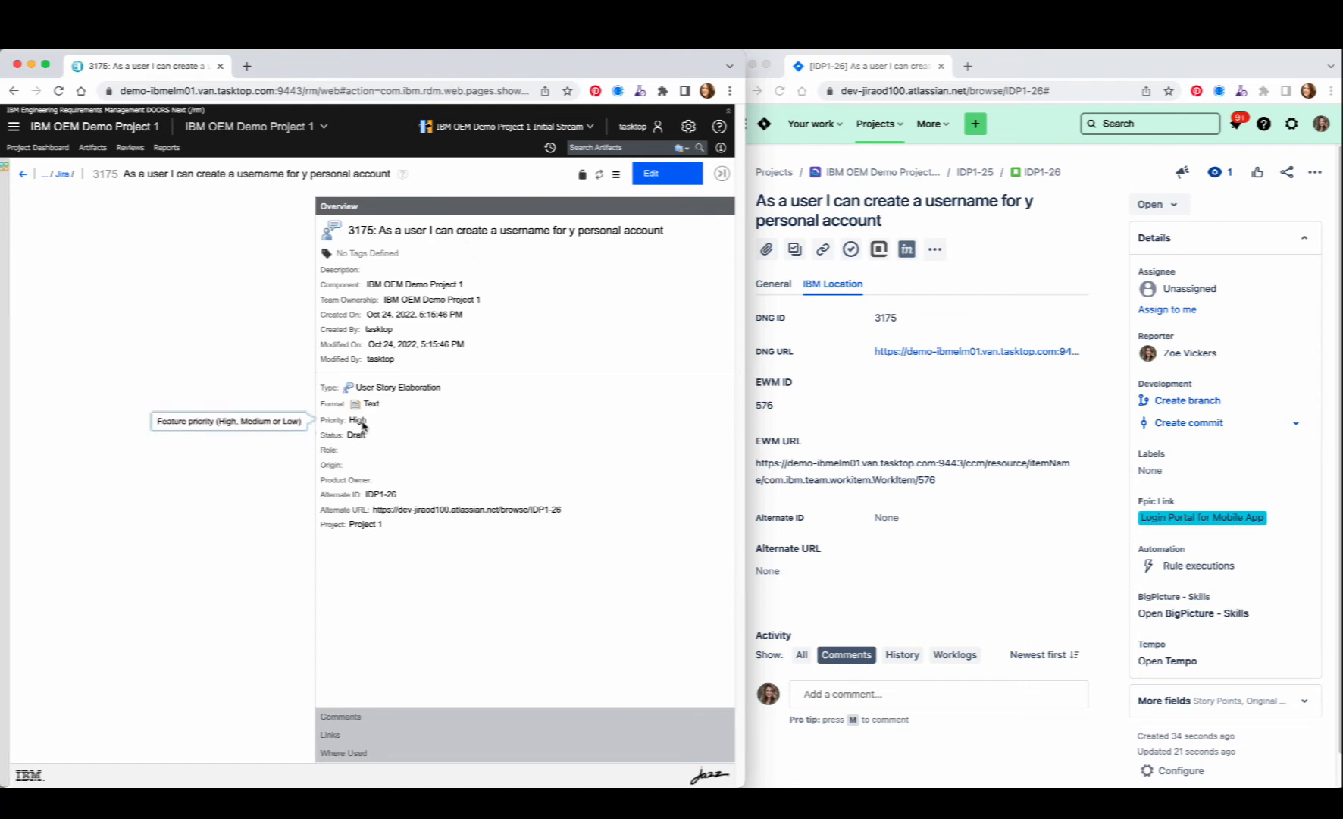
click(346, 737)
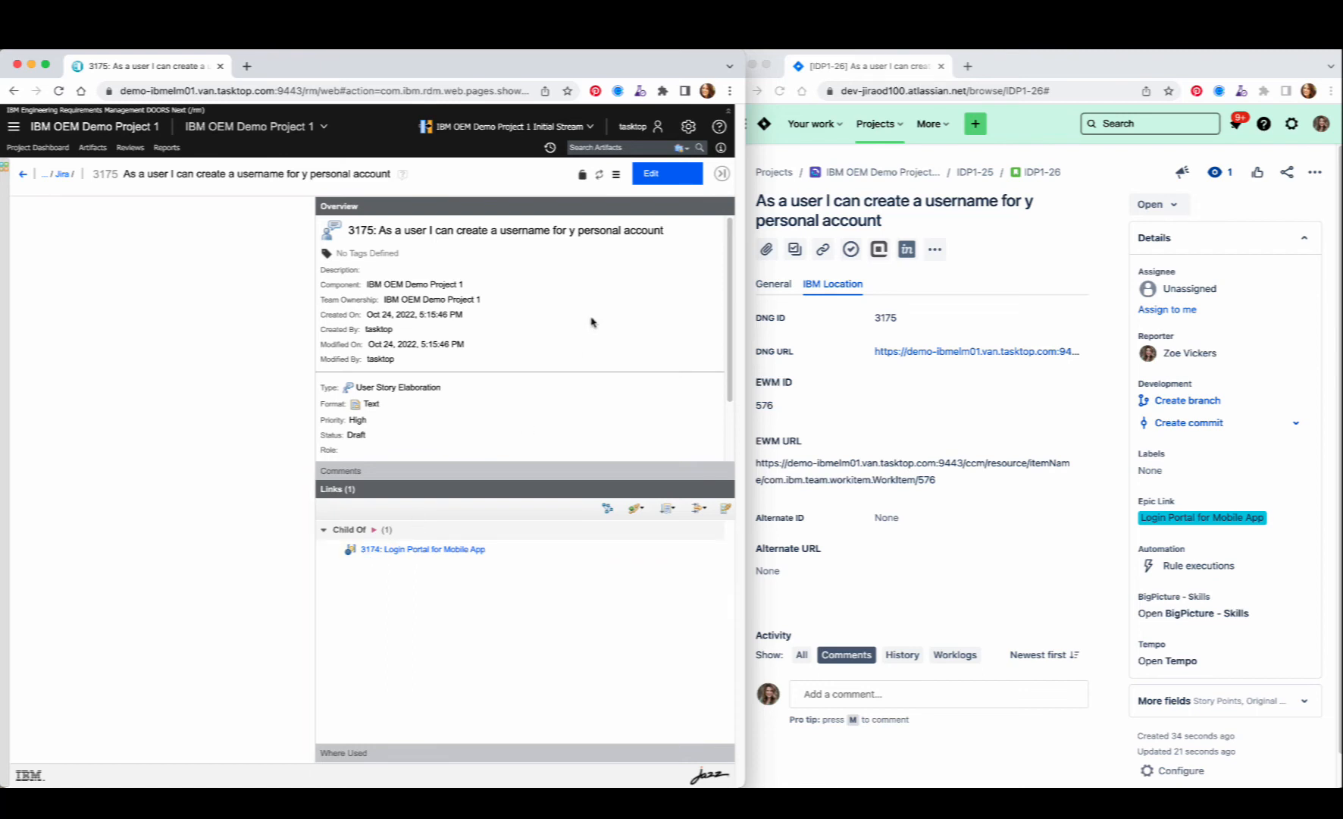
- Edit the username story in DOORS Next, setting Priority to Medium and Status to Under Review, and save it
click(640, 180)
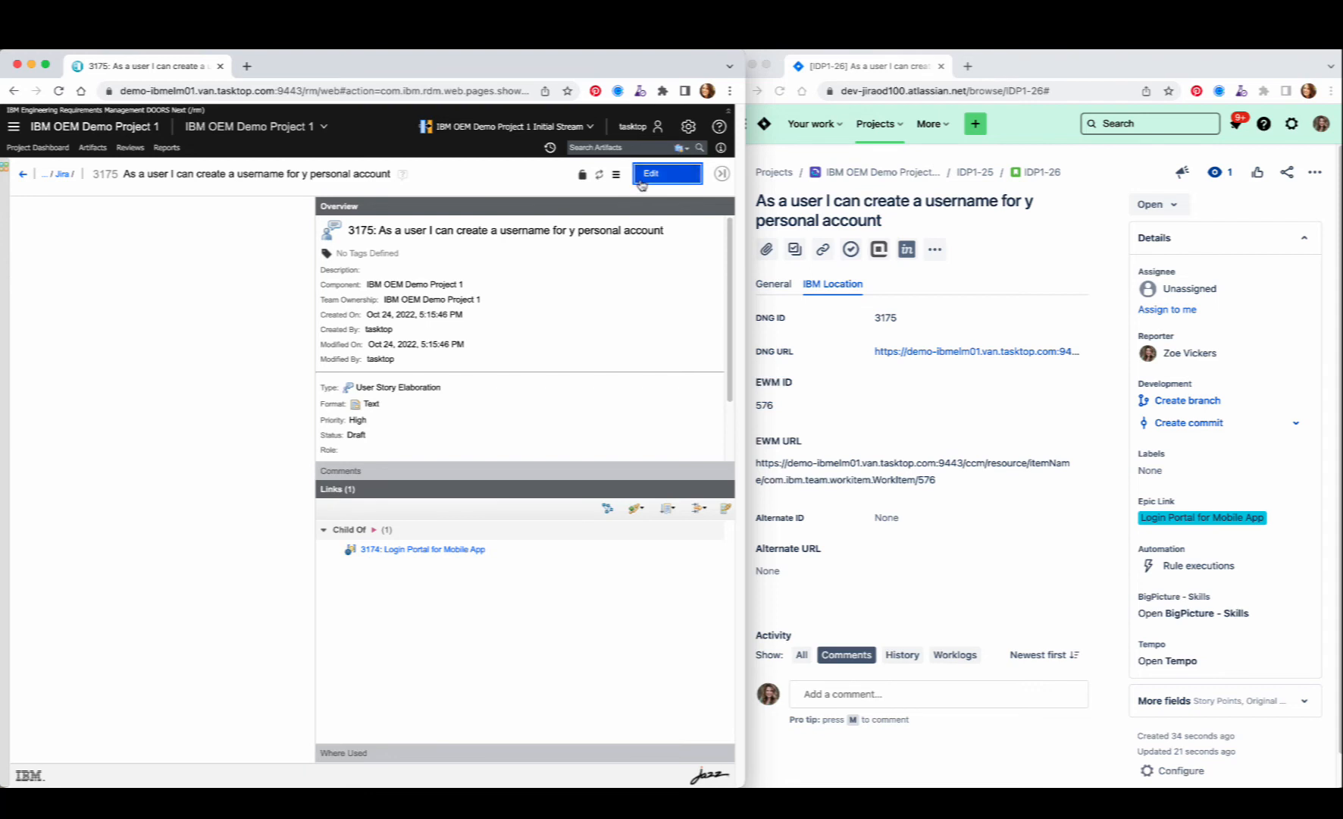
click(515, 488)
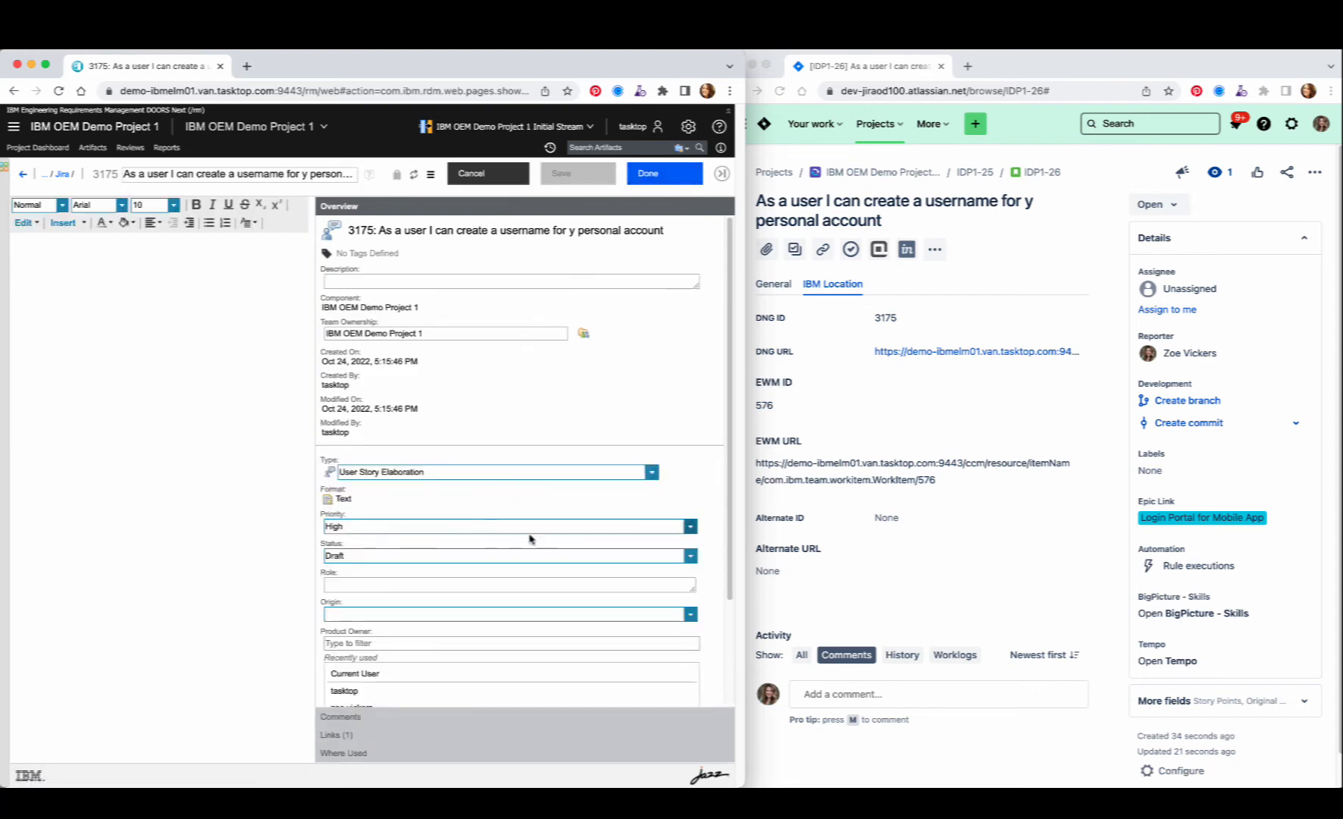
click(690, 526)
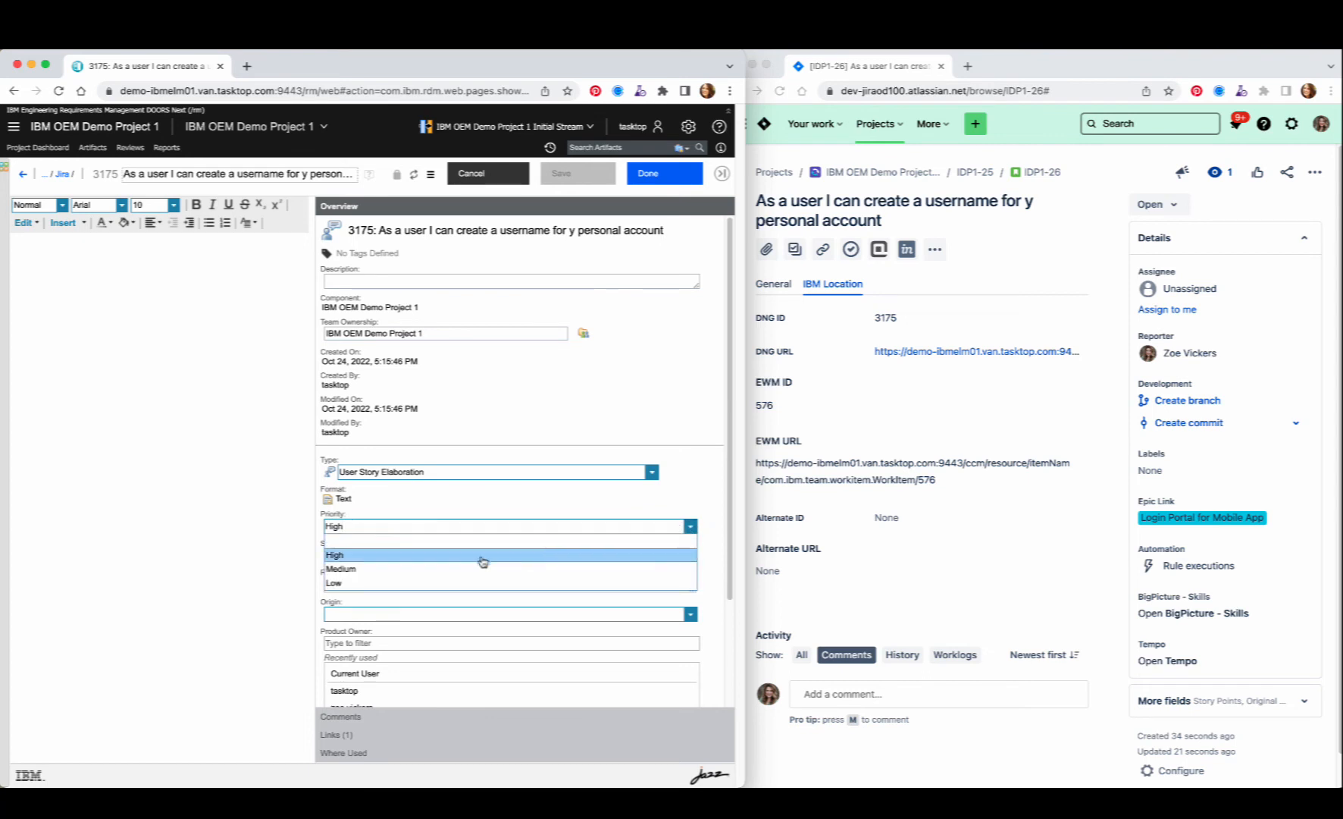
click(418, 569)
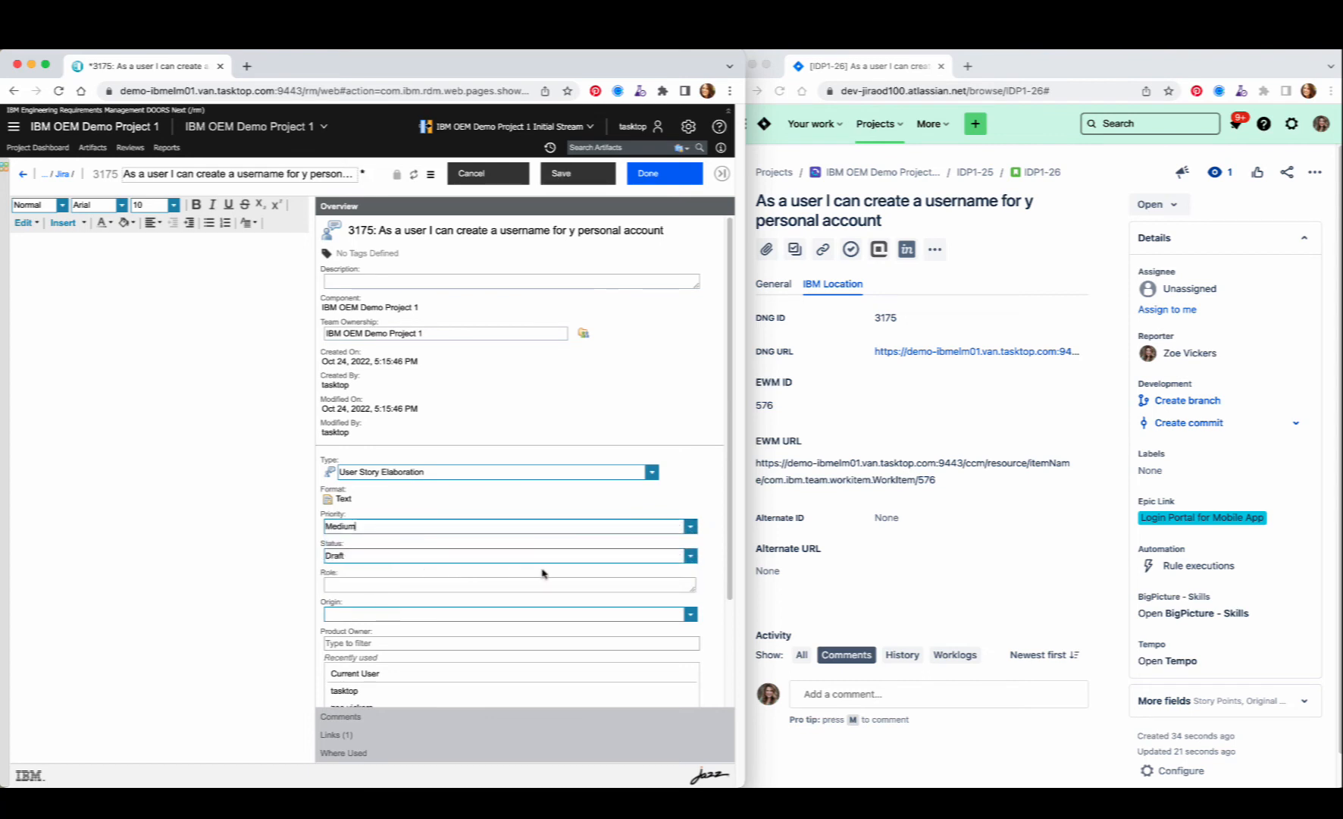
click(690, 557)
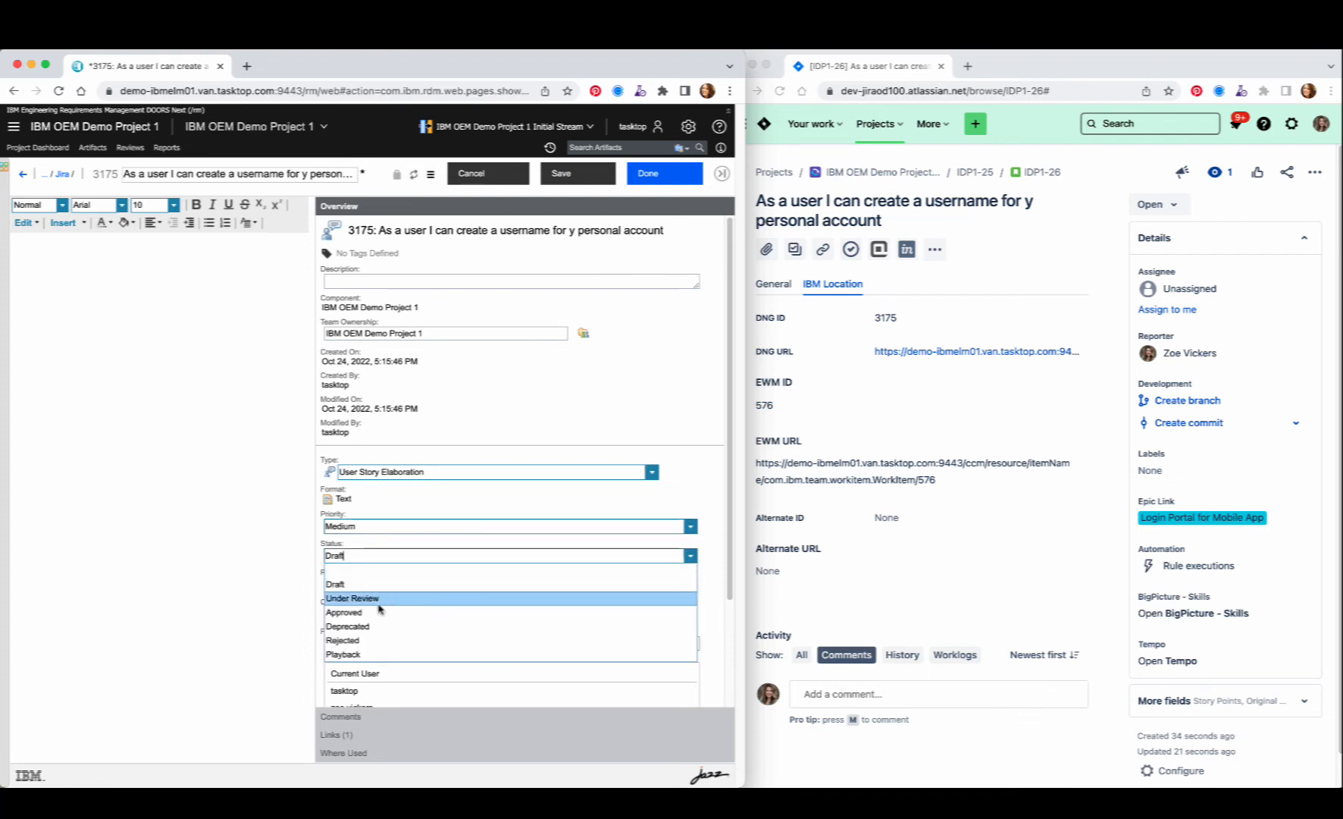
click(379, 601)
click(587, 178)
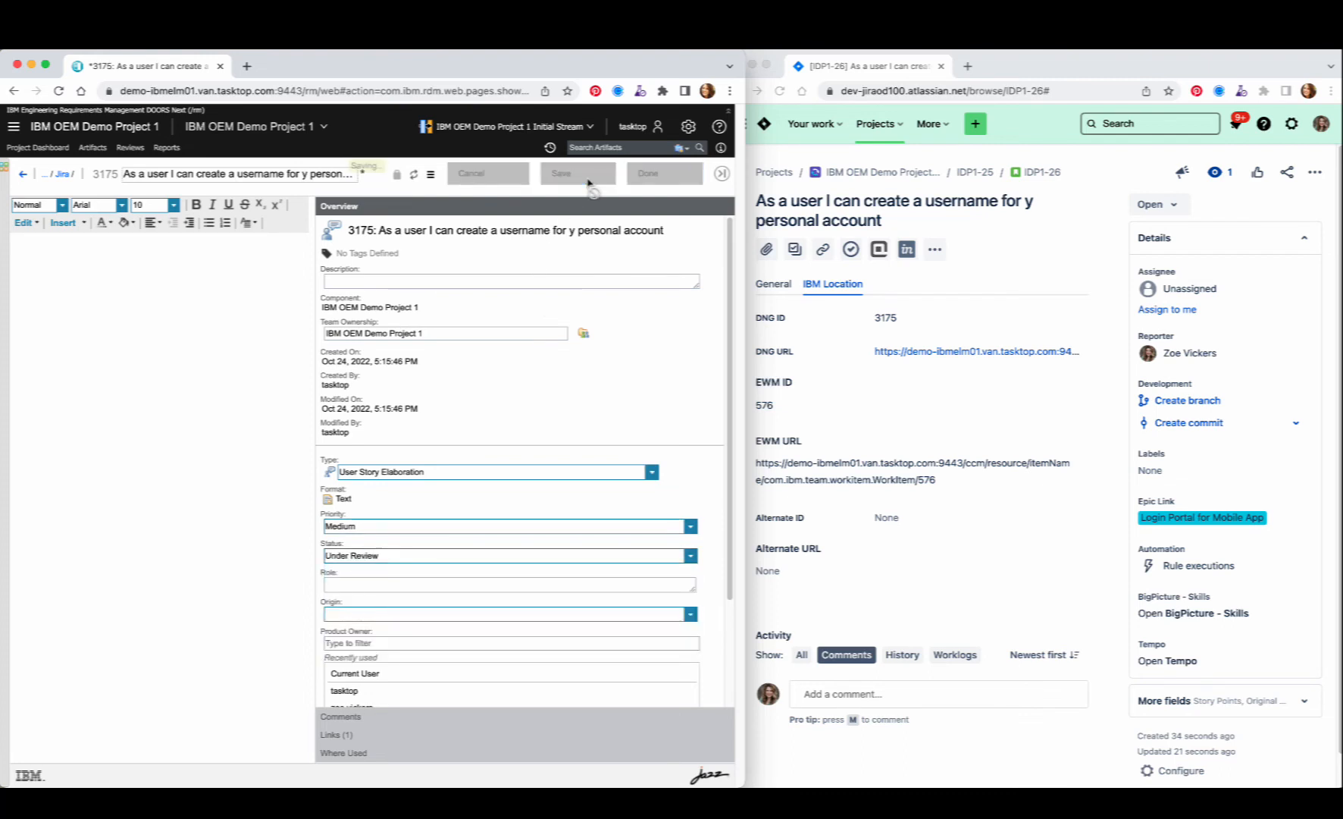
- Switch to Jira, reload the username story and view its General details
click(1064, 231)
right_click(1066, 228)
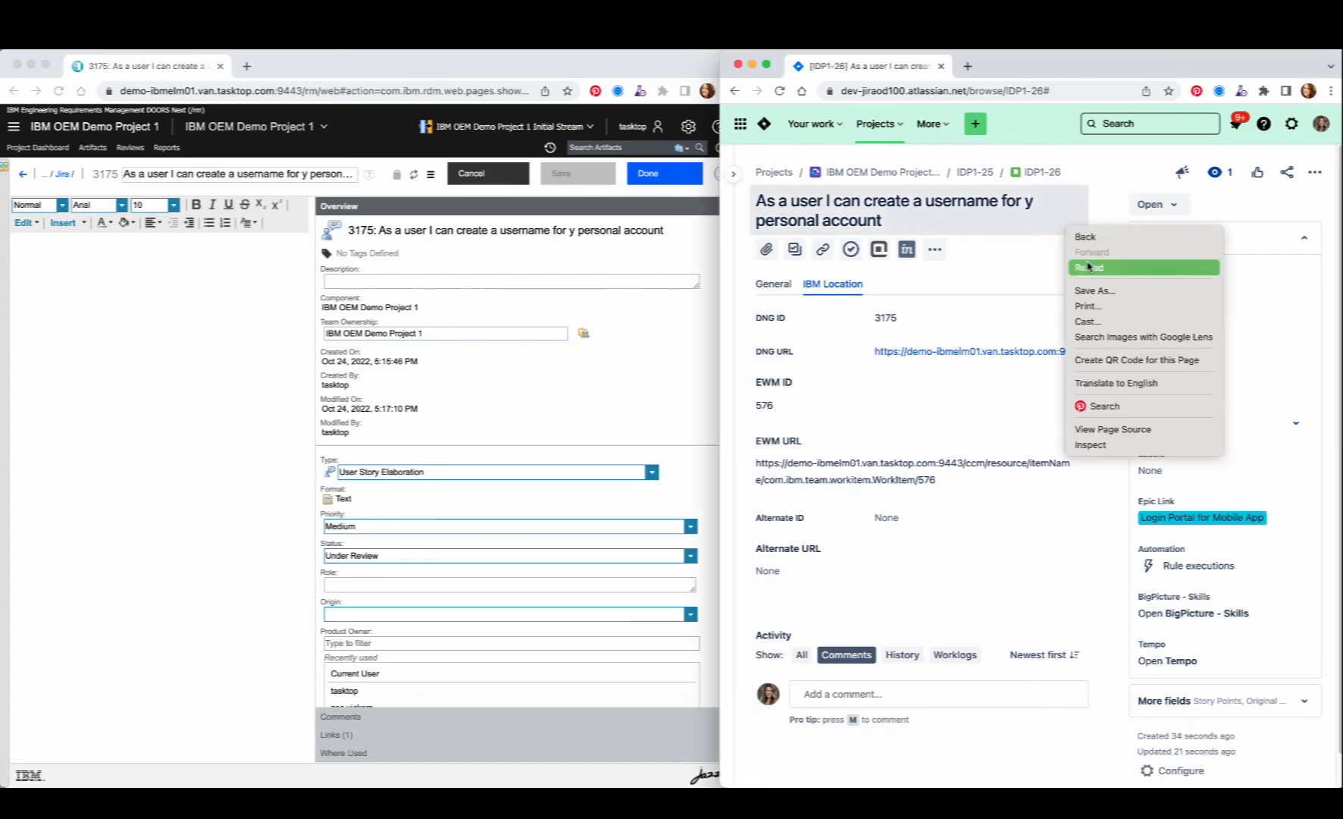
click(1089, 266)
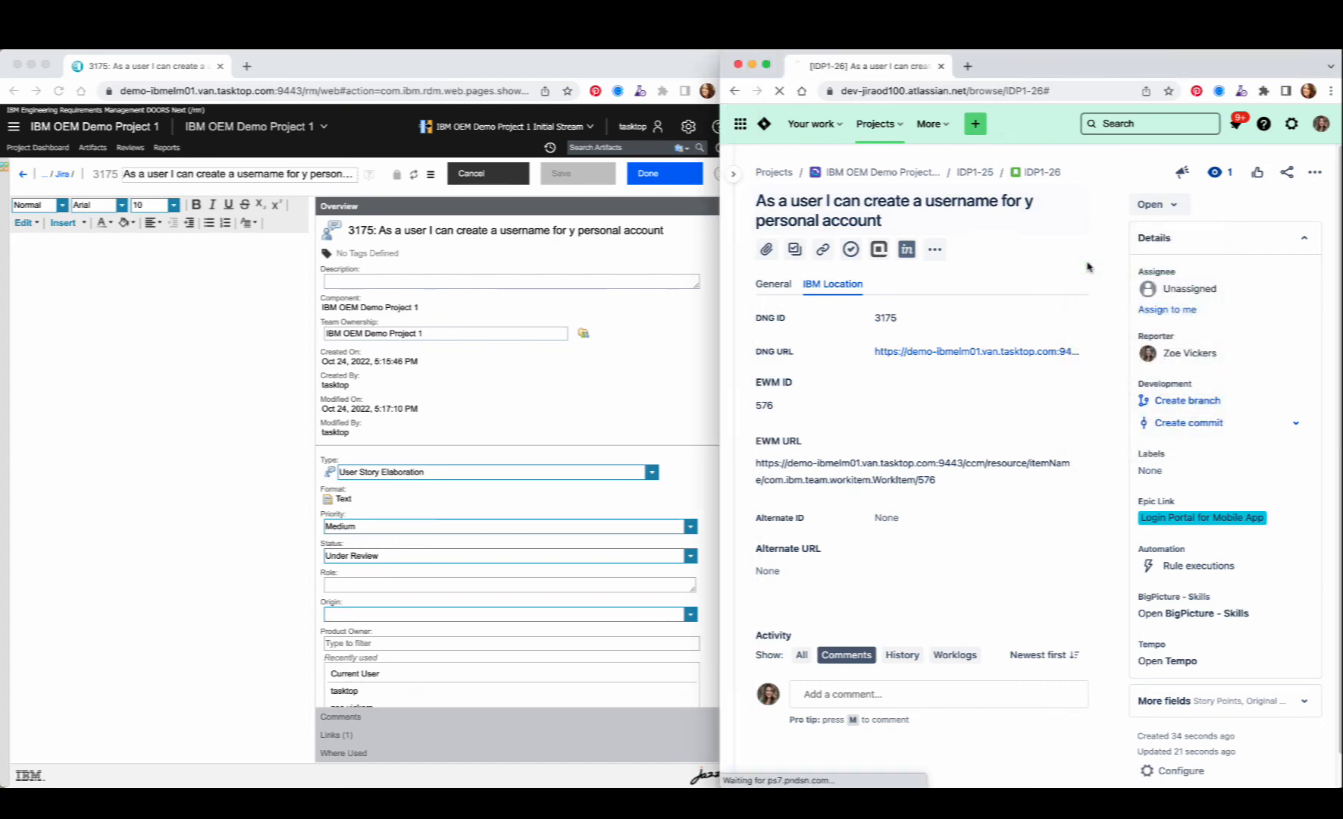
click(776, 285)
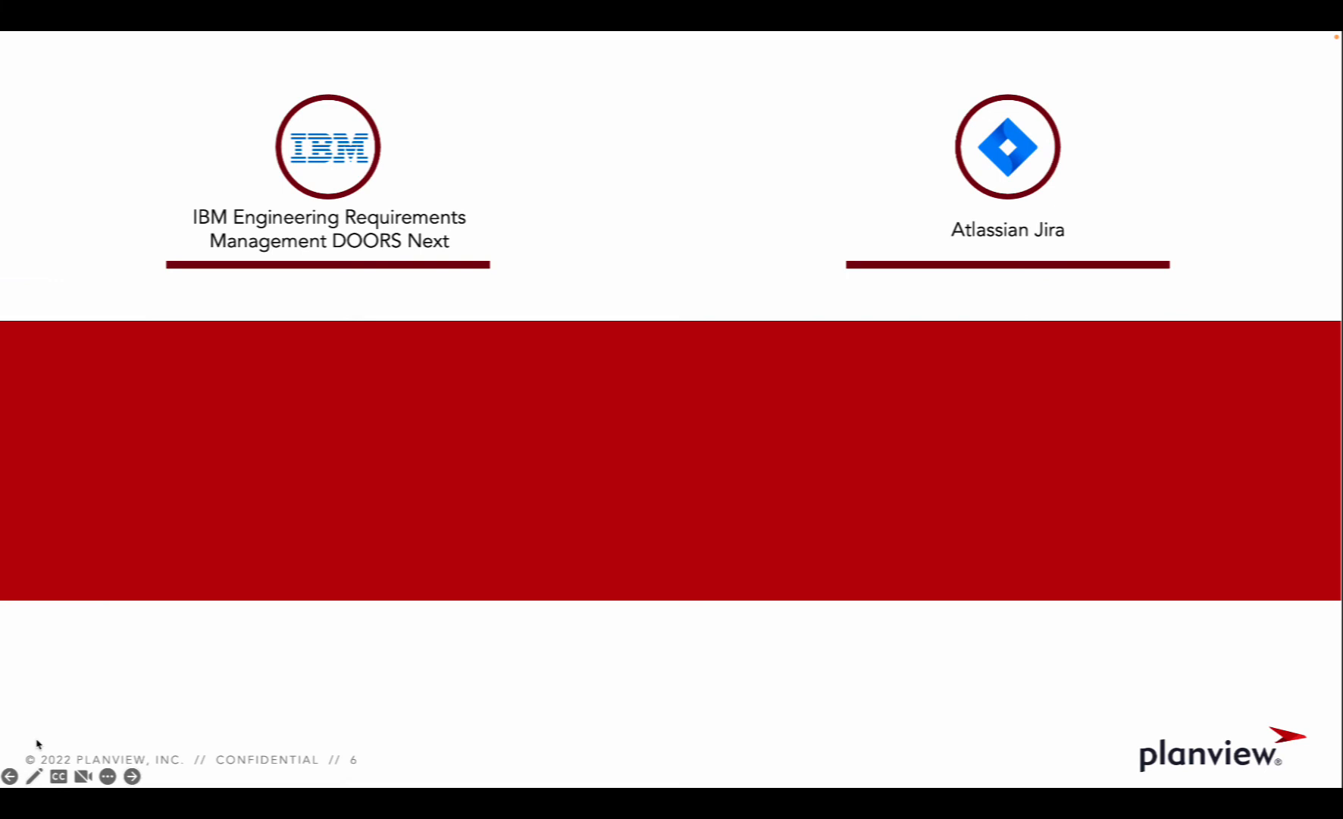
key(Right)
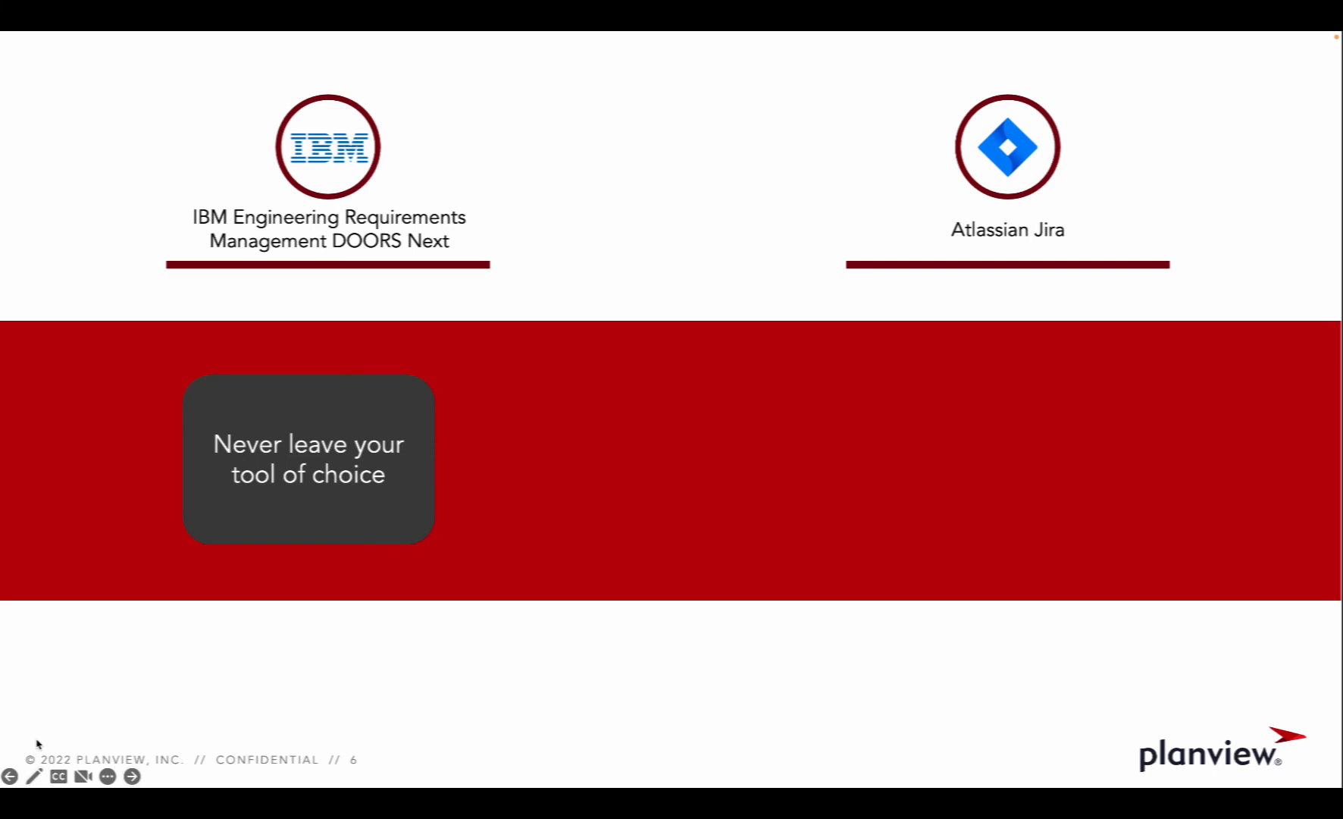
key(Right)
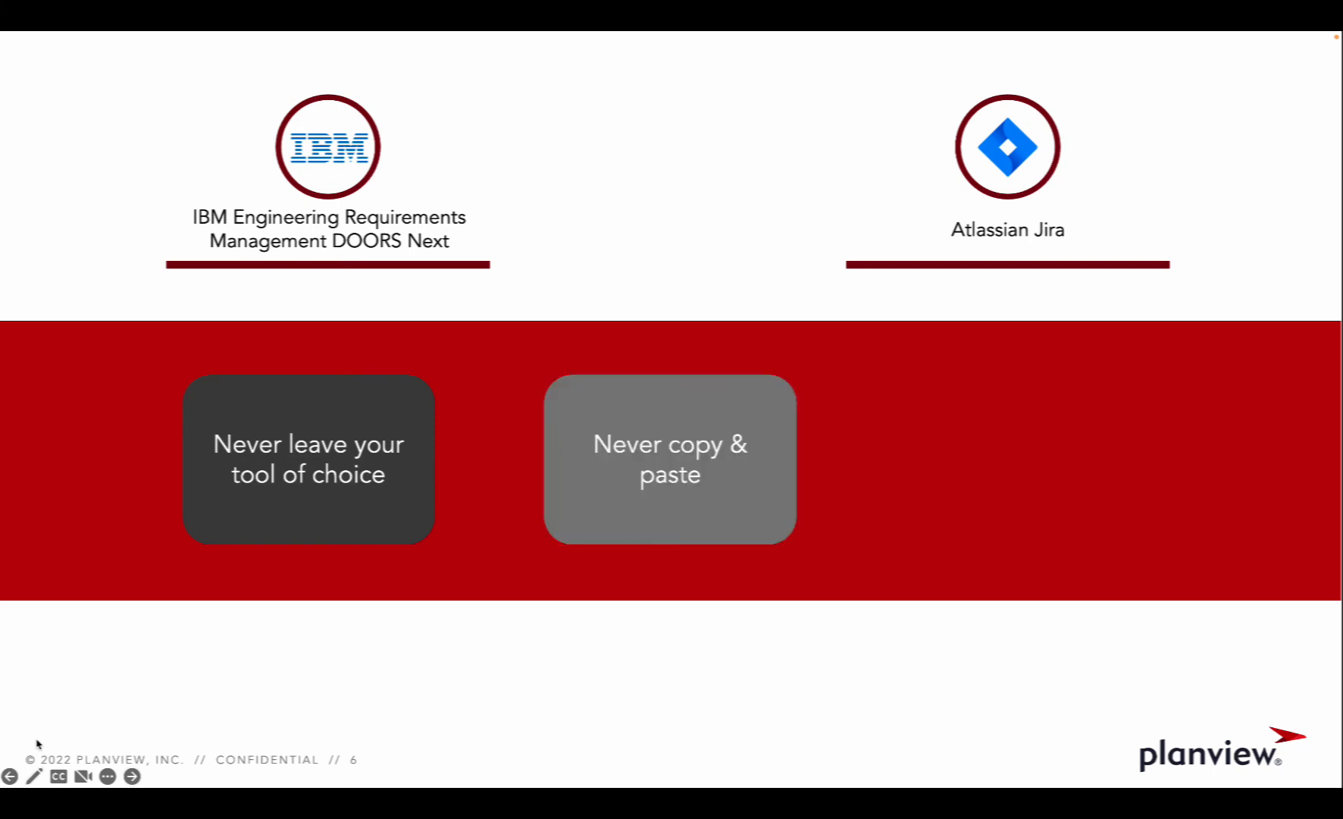
key(Right)
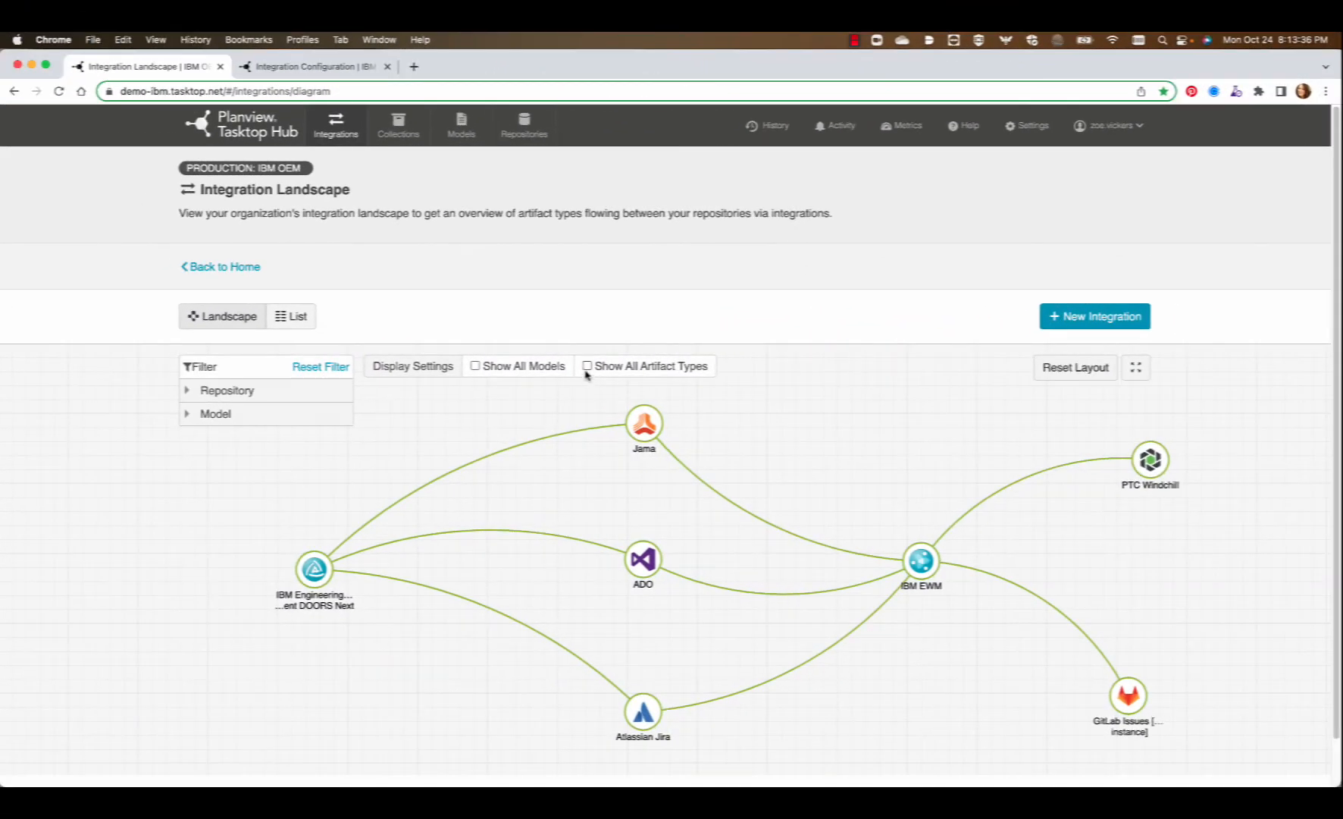
- In Planview Tasktop Hub, toggle the landscape's artifact types on and off, and review the integrations as a list
click(587, 368)
click(588, 367)
click(291, 316)
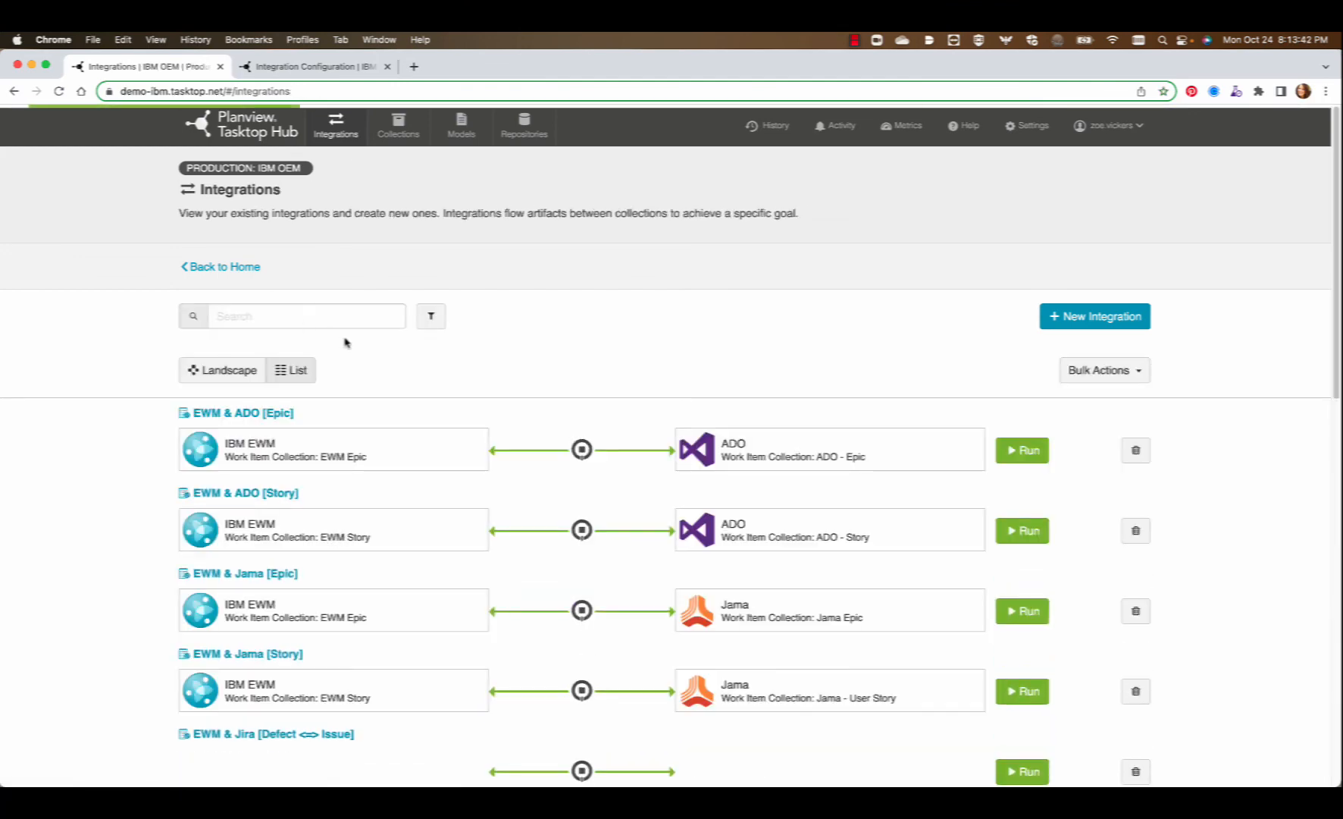
scroll(500, 395, down, 7)
scroll(501, 396, down, 10)
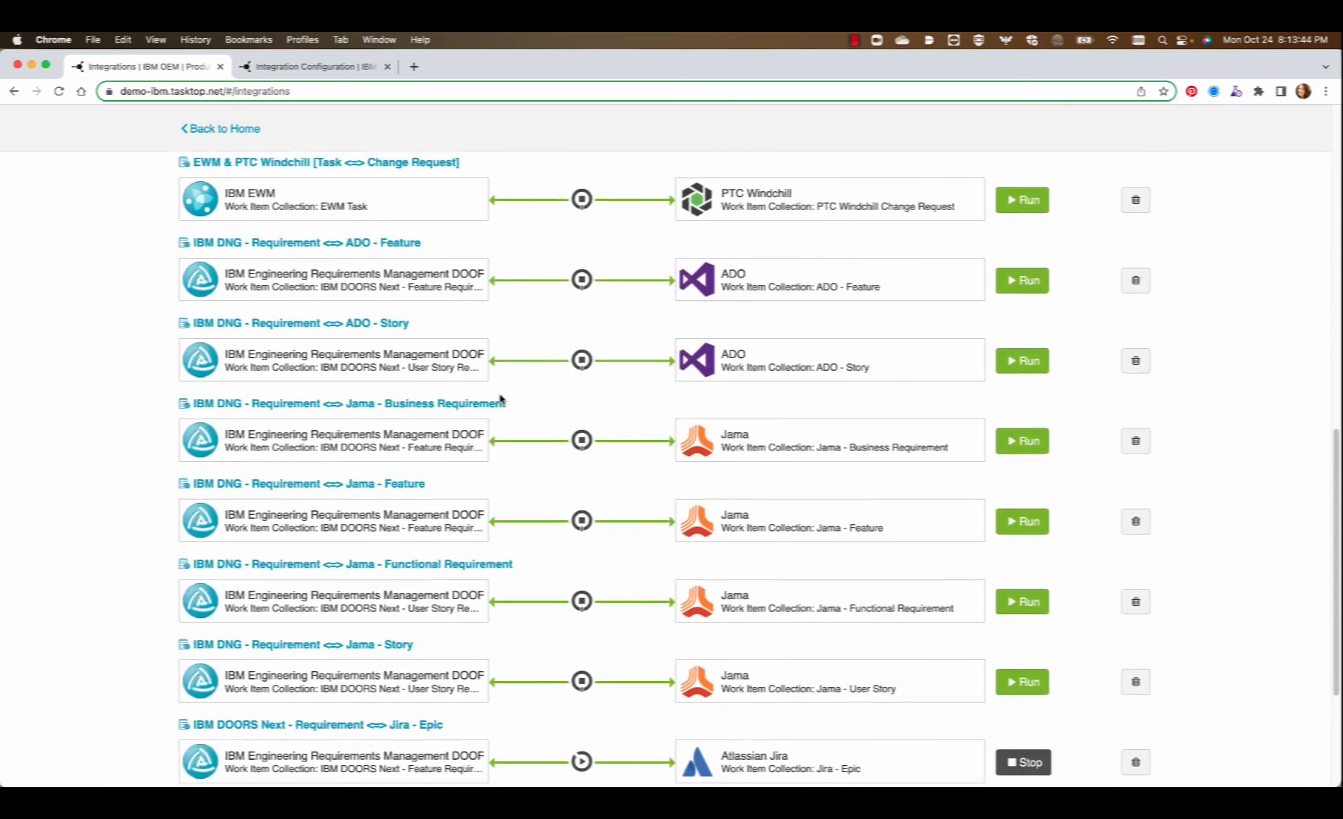
- Examine the field flow mappings of the IBM DOORS Next - Requirement <=> Jira - Epic integration
click(295, 72)
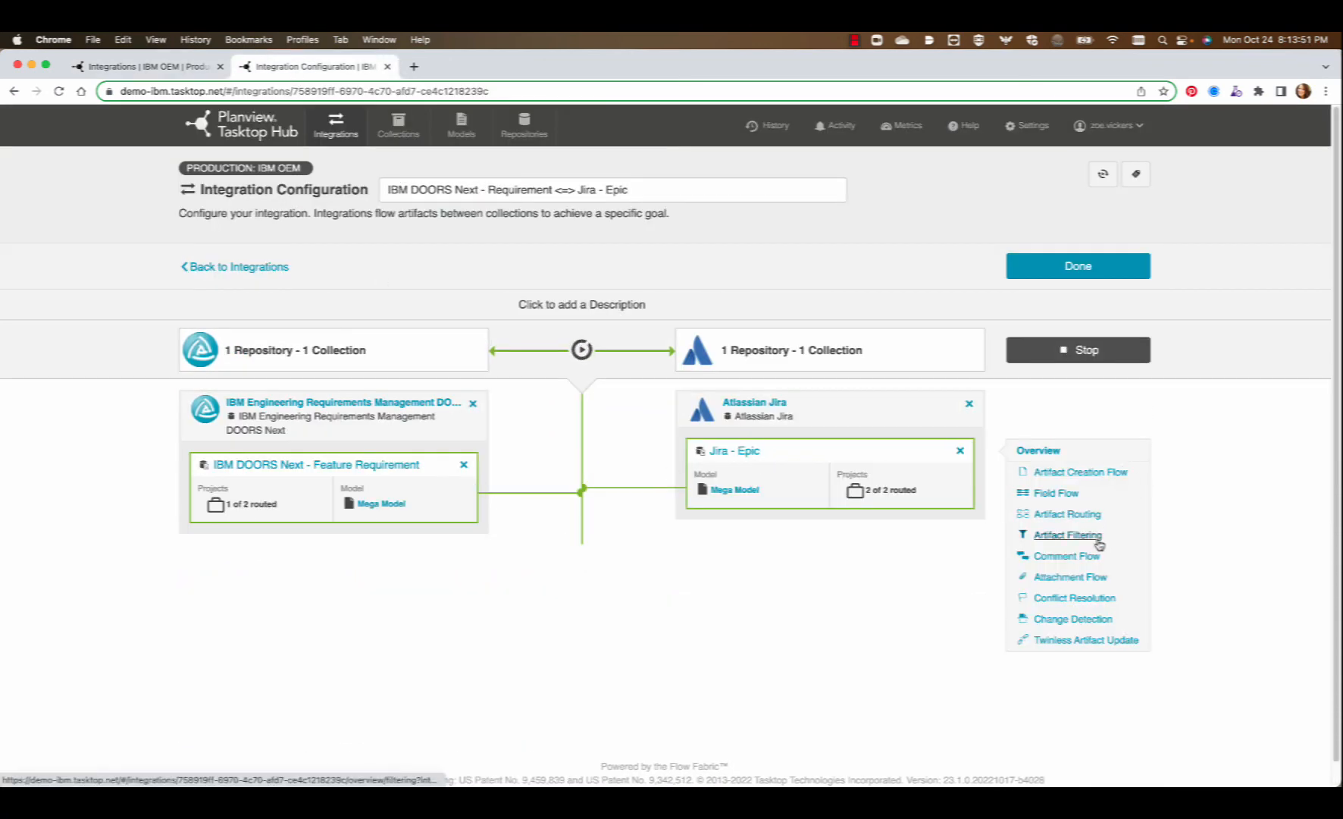
click(1063, 494)
scroll(747, 469, down, 5)
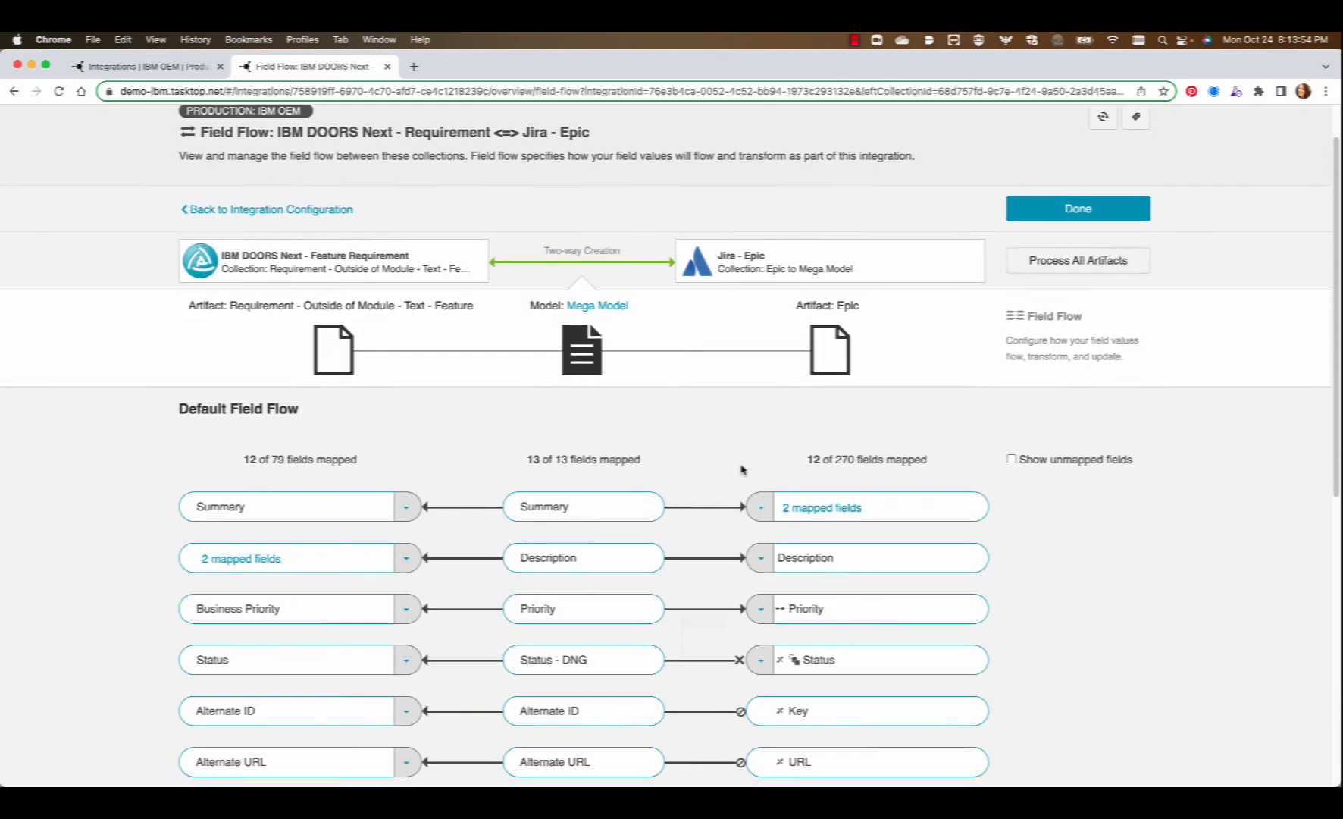
scroll(743, 468, up, 5)
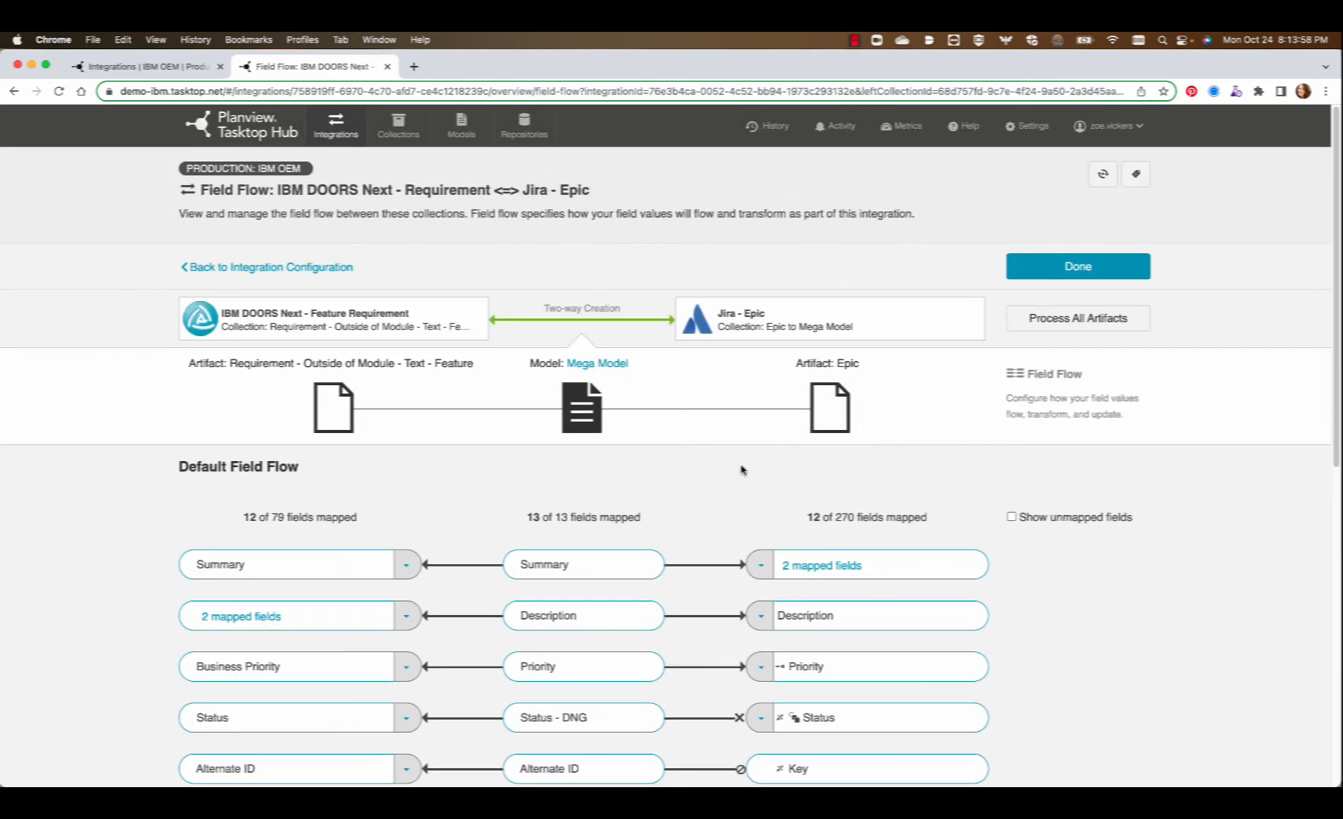
- Review the completed artifact activities and expand the field changes for target artifact 576 in the EWM & Jira [Story] integration
click(838, 125)
click(942, 341)
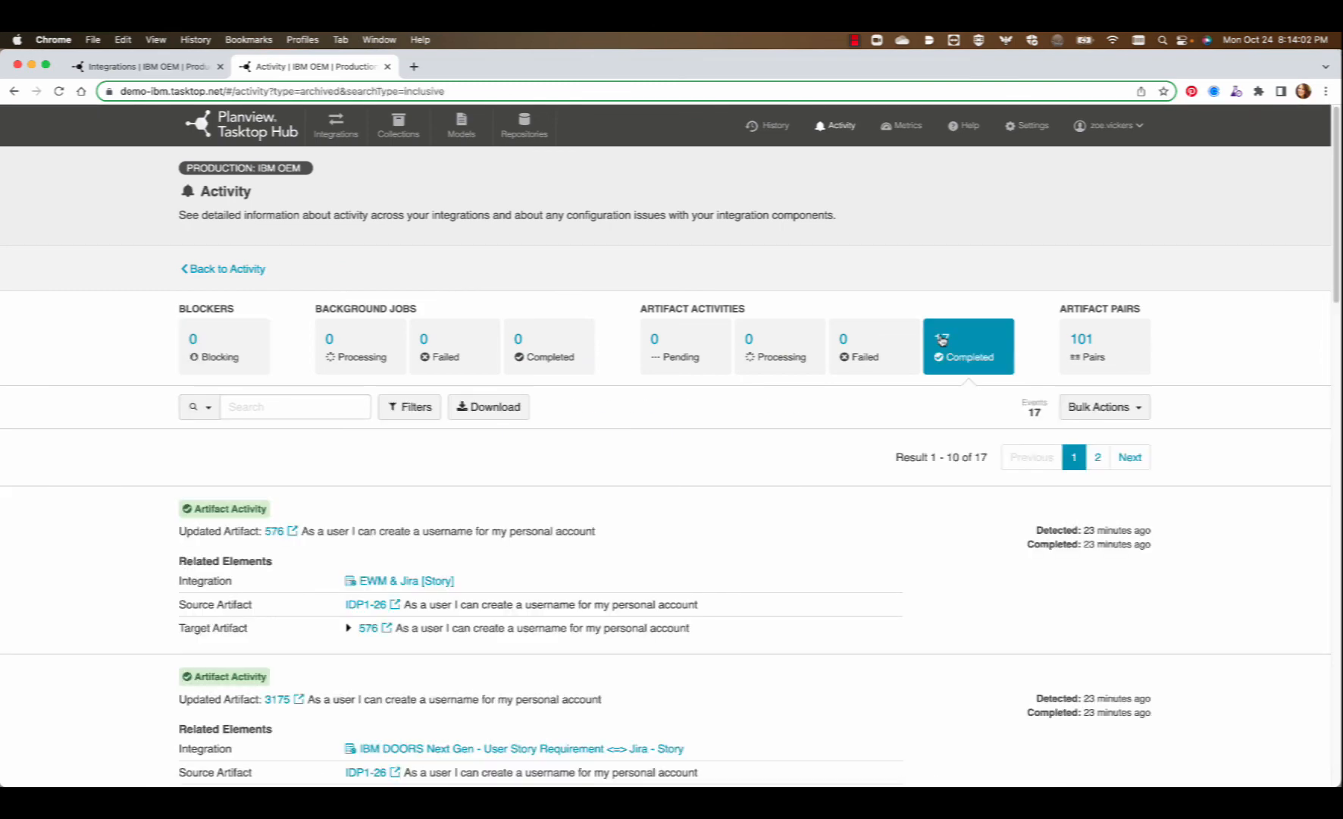
scroll(609, 596, down, 3)
click(346, 475)
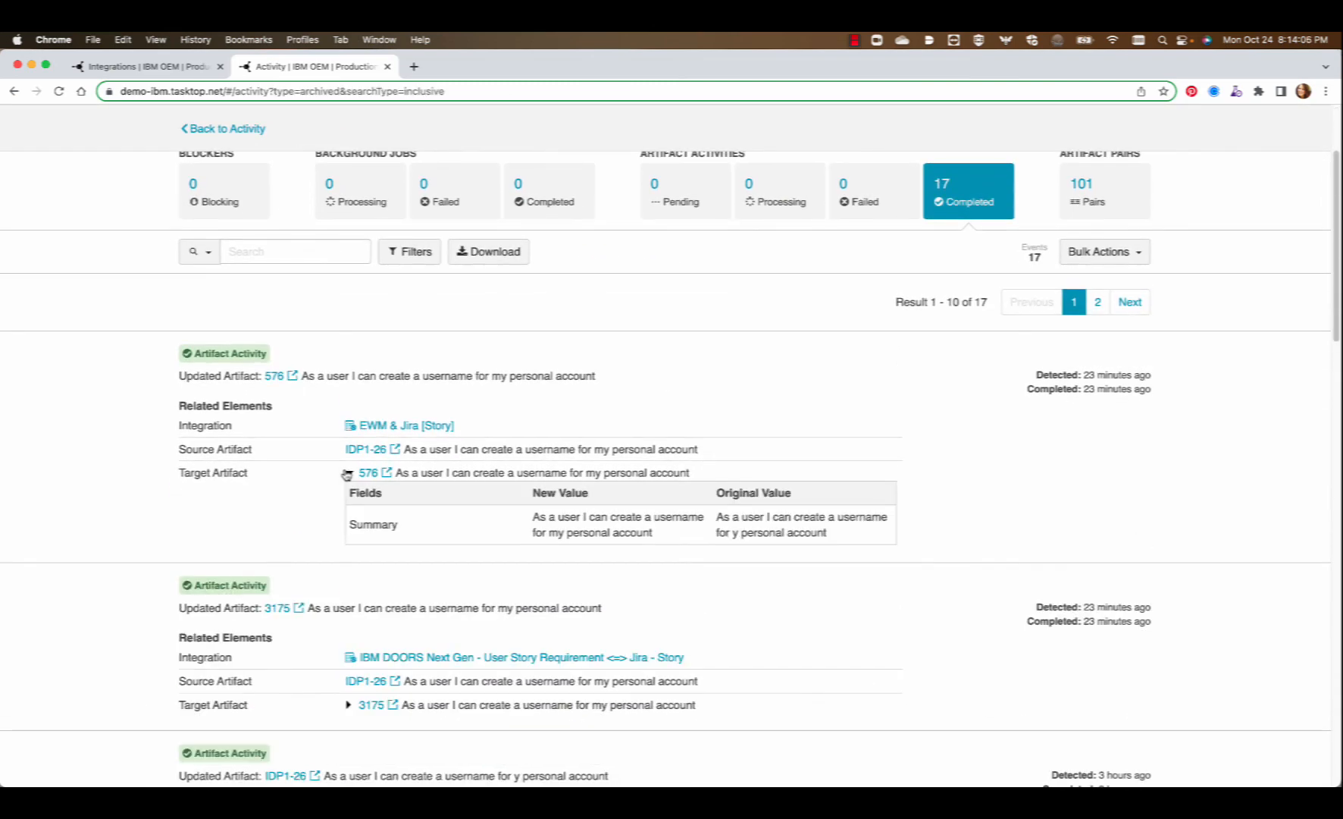
- Examine the Metrics page's user count, artifacts processed and cumulative artifact processing counts per integration
scroll(346, 474, up, 3)
click(902, 129)
scroll(998, 518, down, 10)
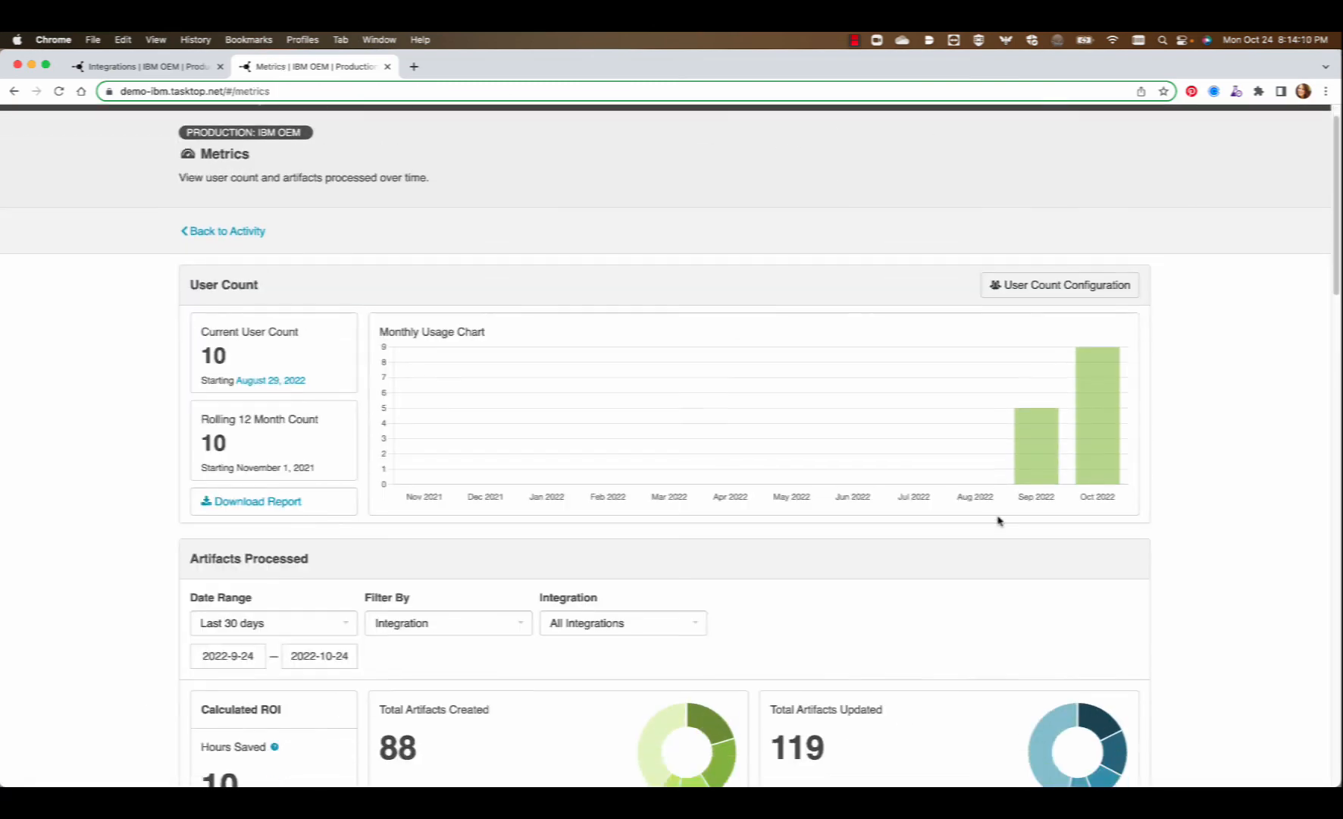
scroll(999, 520, down, 5)
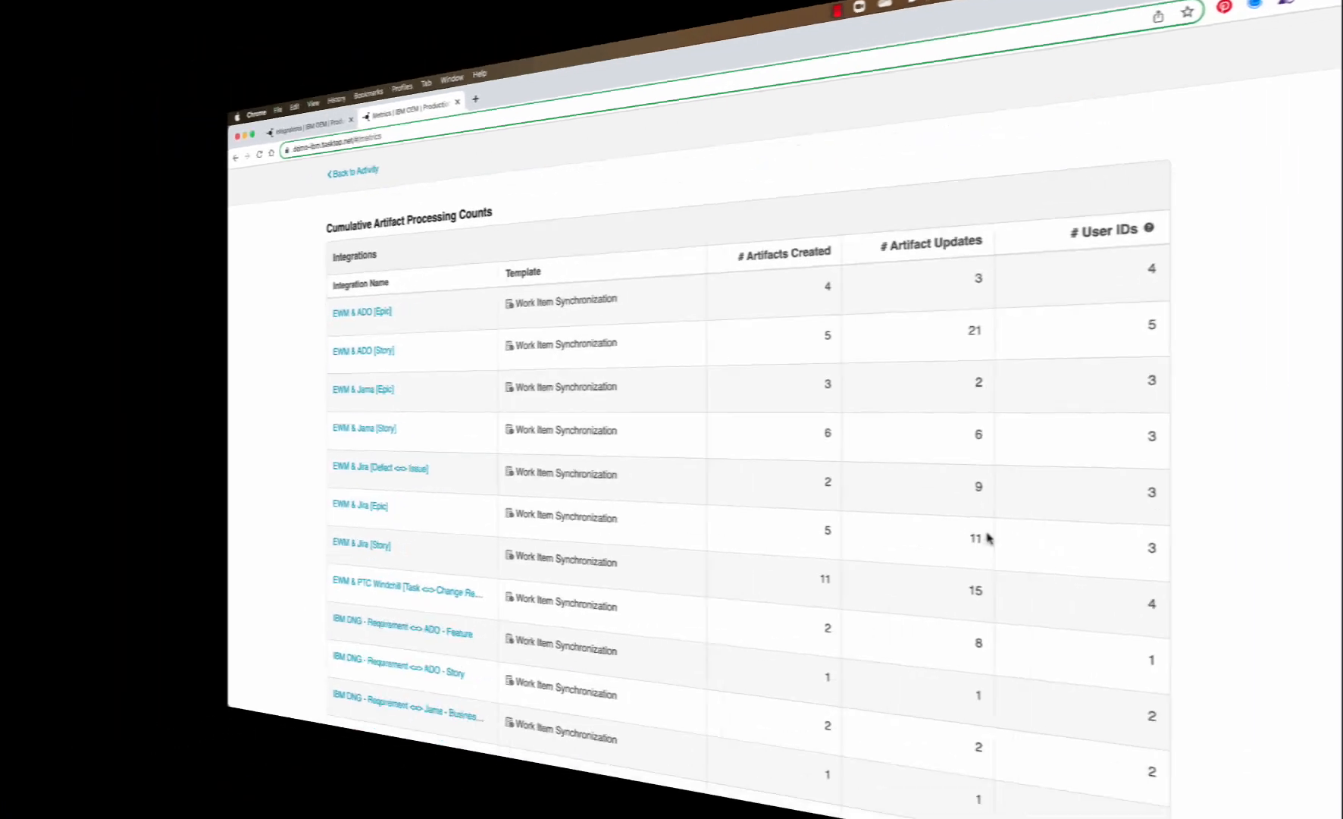